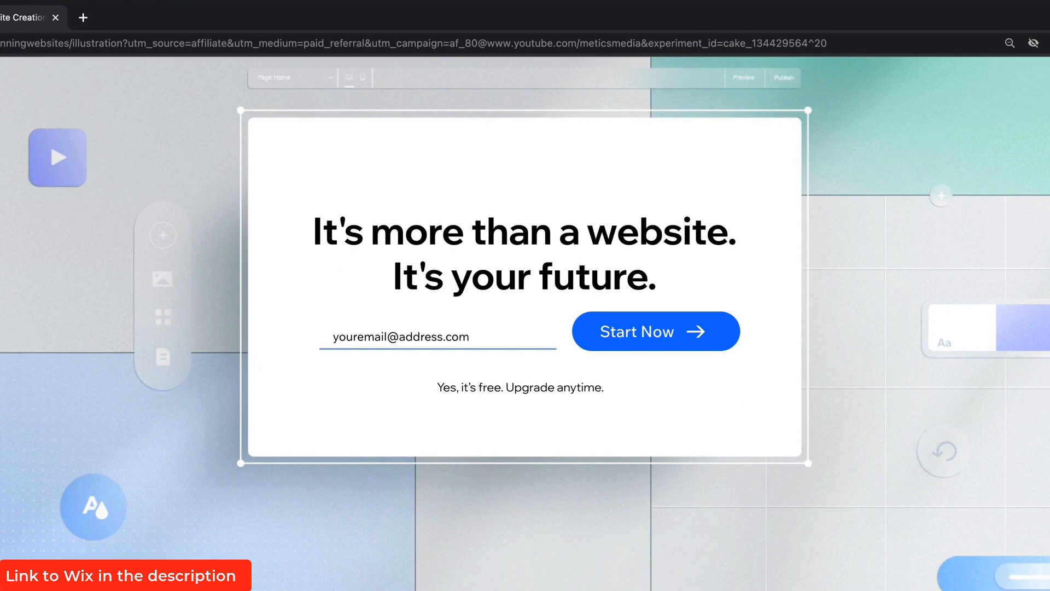
Start the free website setup and enter business as the kind of website
drag(481, 336, 258, 341)
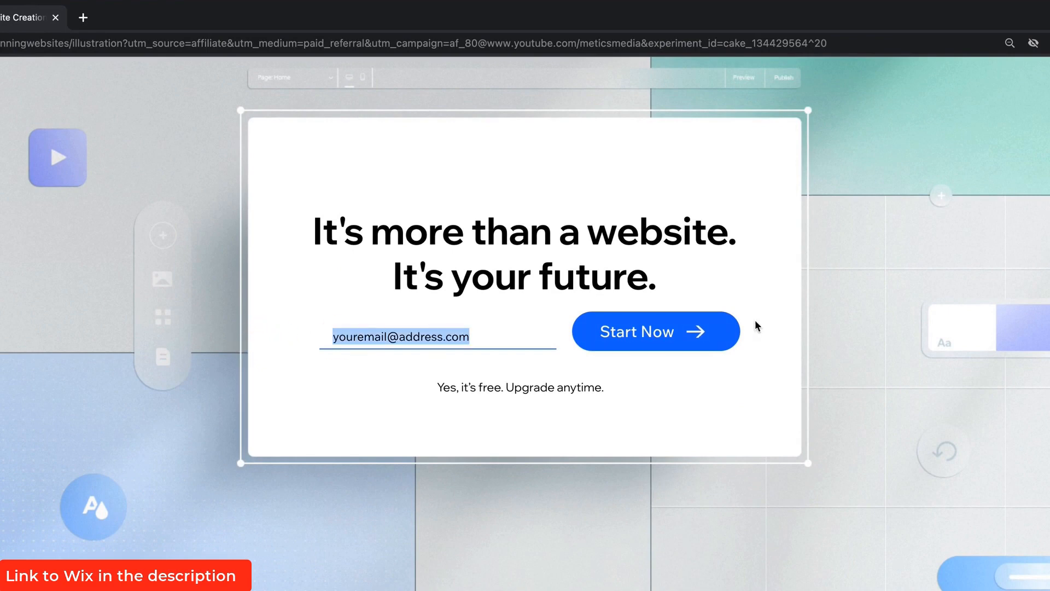
click(685, 340)
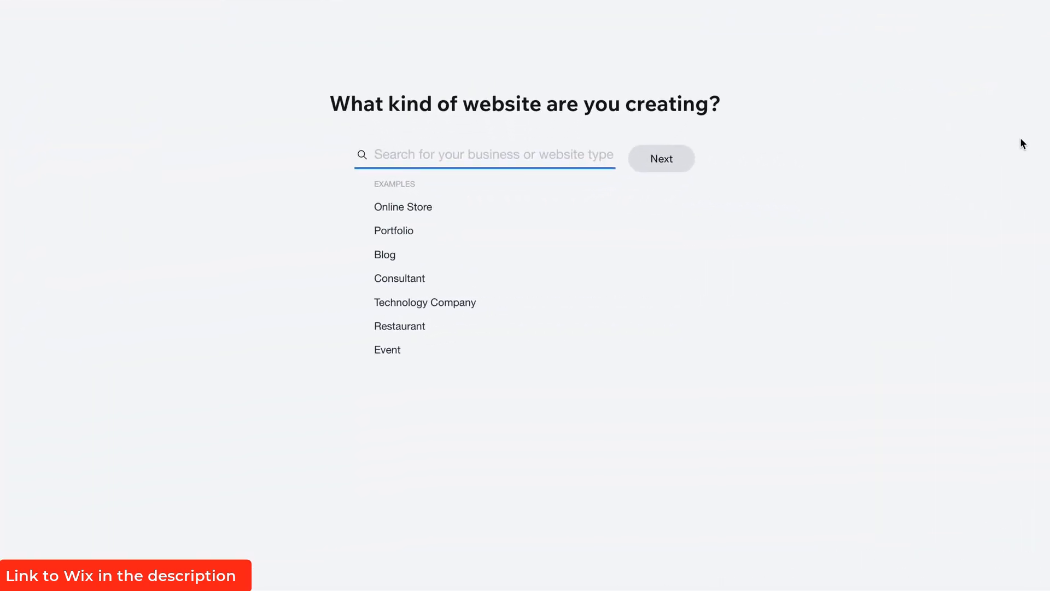
click(486, 154)
text(business)
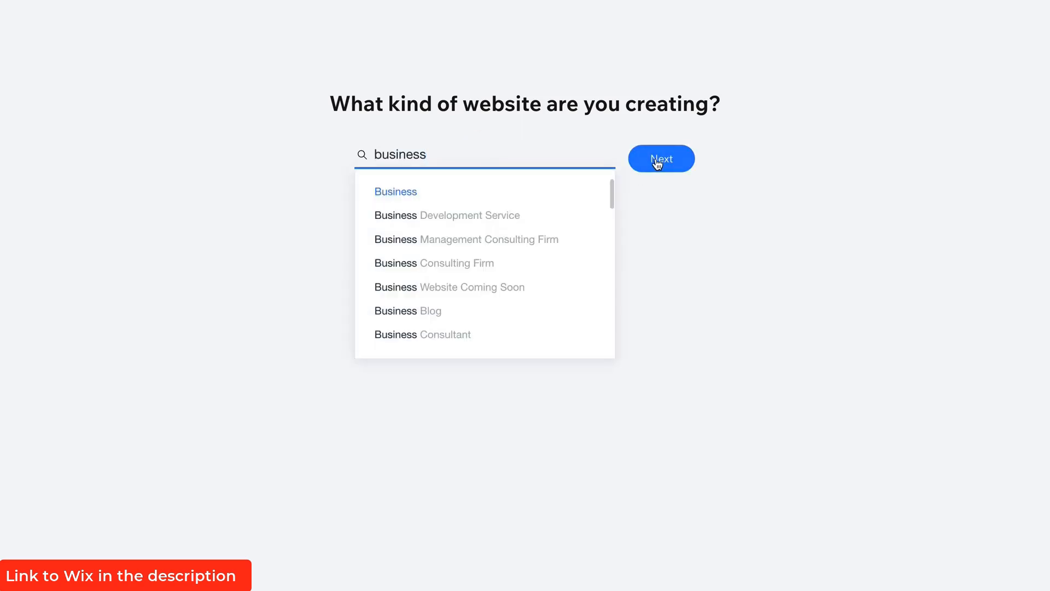
click(656, 163)
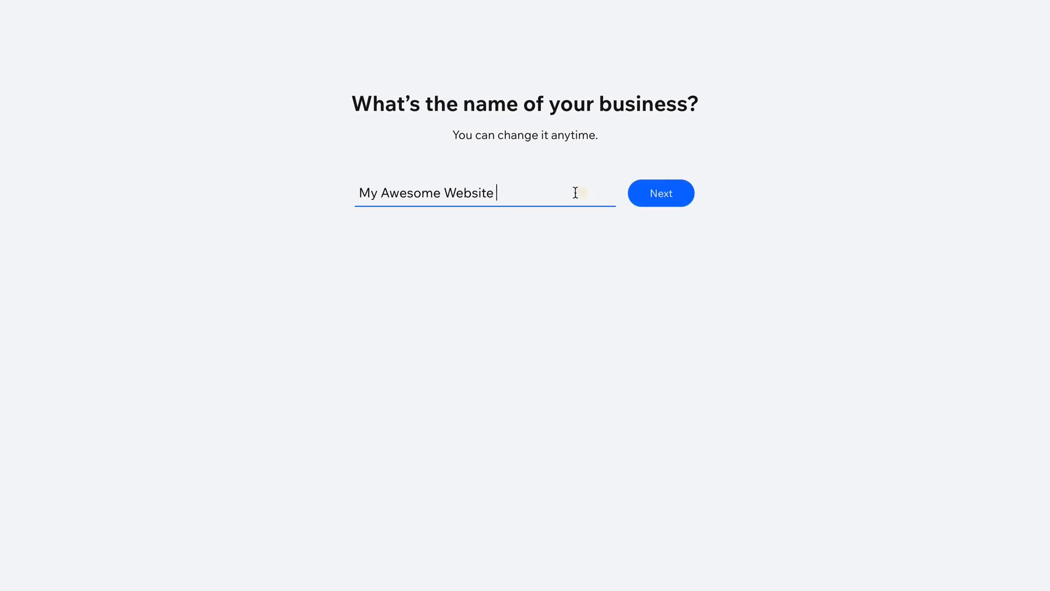
Submit My Awesome Website as the business name and select Promote a business as the website's goal
drag(575, 193, 239, 166)
click(677, 192)
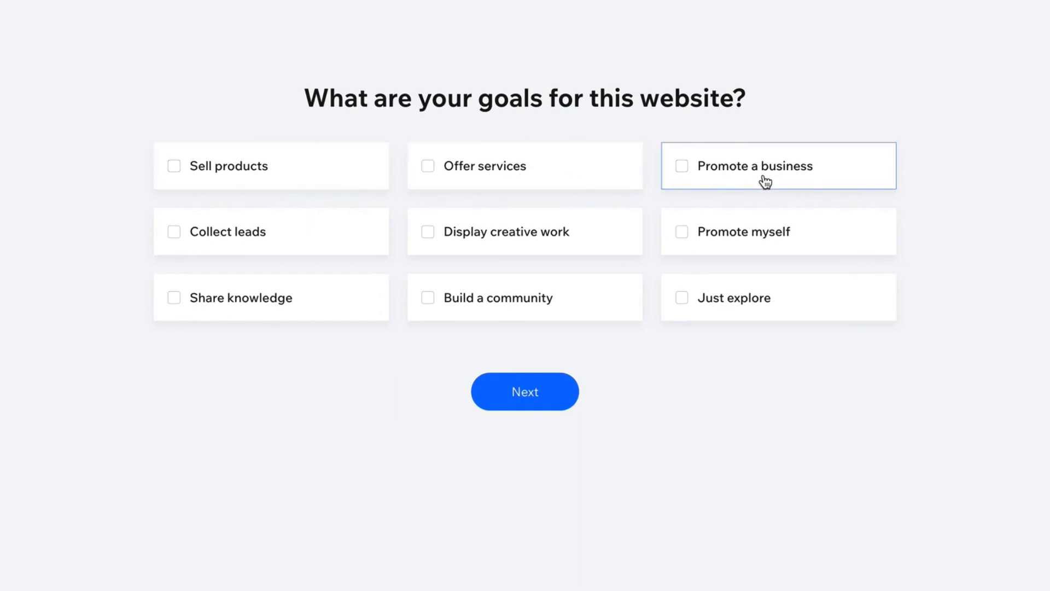
click(745, 170)
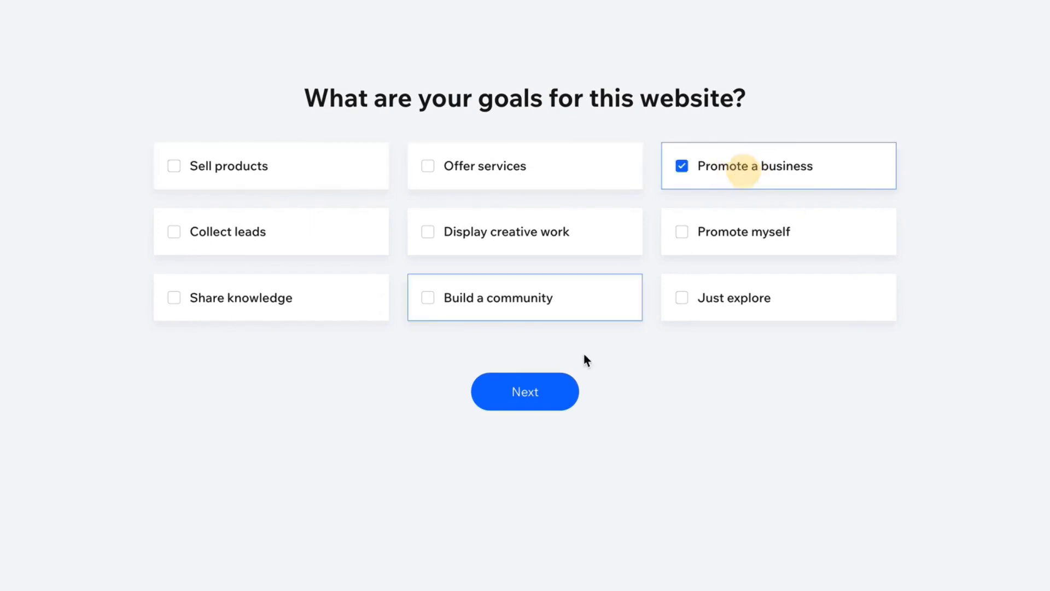
click(536, 397)
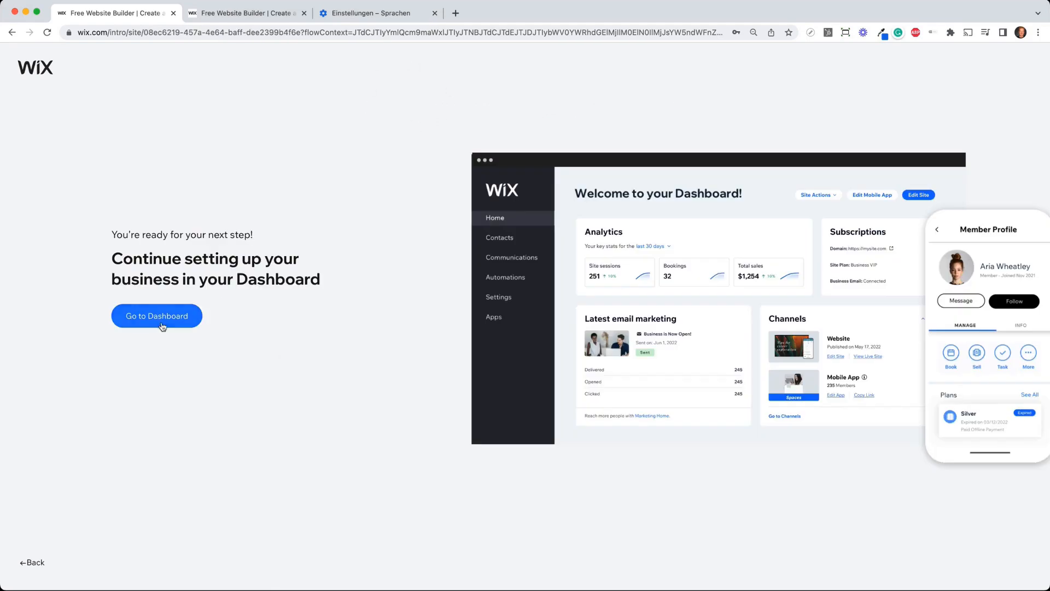
Go to the site dashboard and start designing the website by letting Wix create the site
click(162, 325)
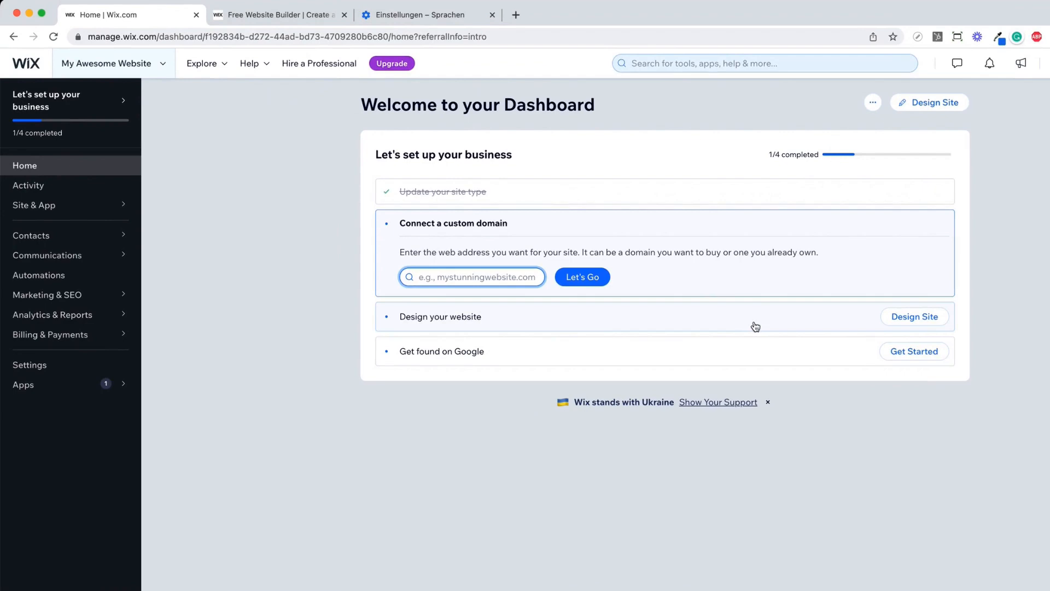
click(914, 317)
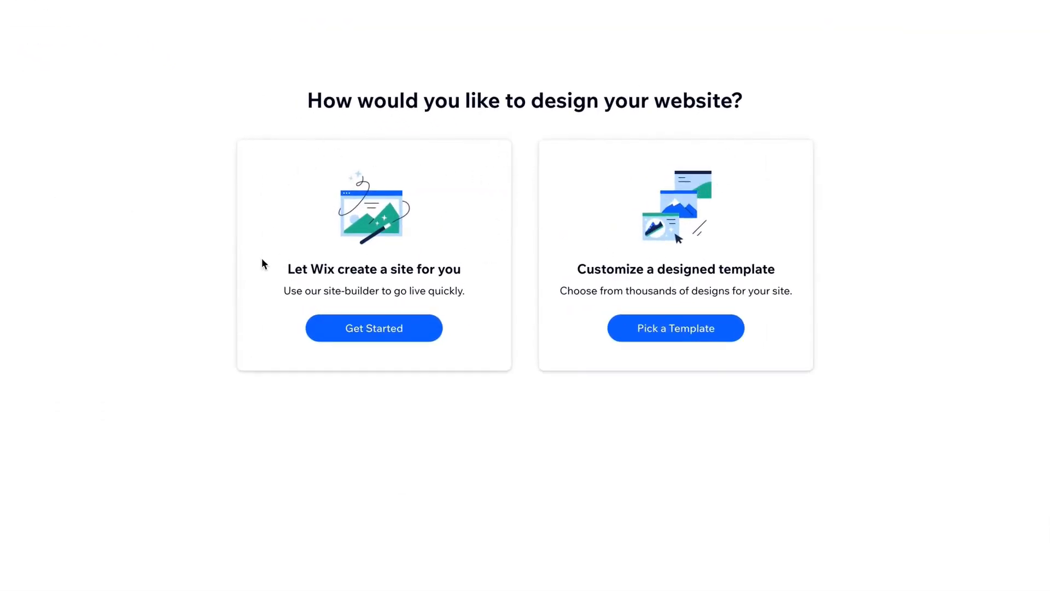
click(411, 331)
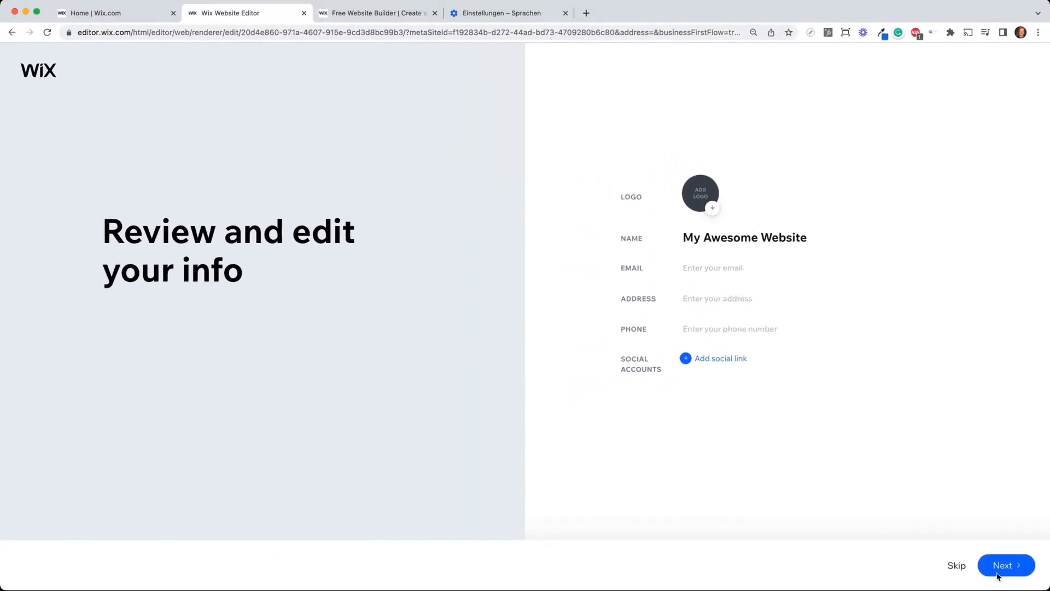
Accept the business info as given, and choose the Minimal theme with the "Introducing My Awesome Website" homepage design
click(1003, 568)
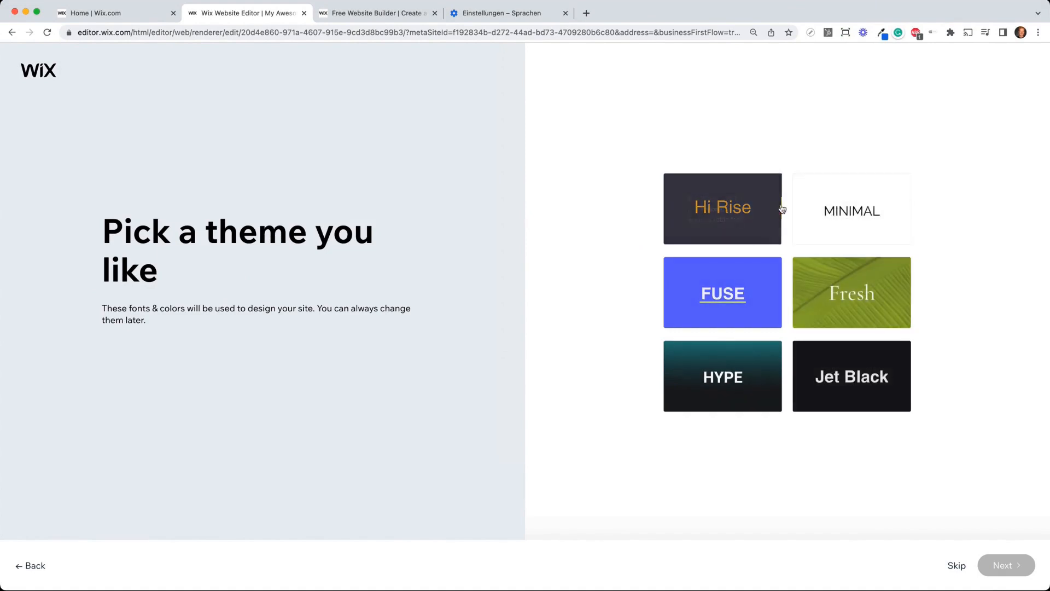
click(864, 220)
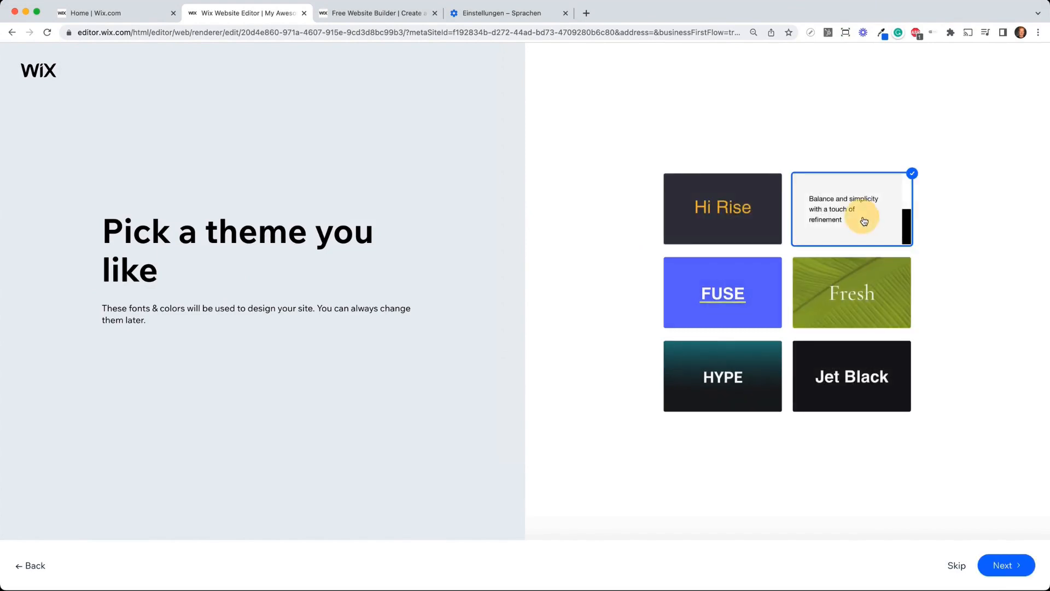
click(996, 562)
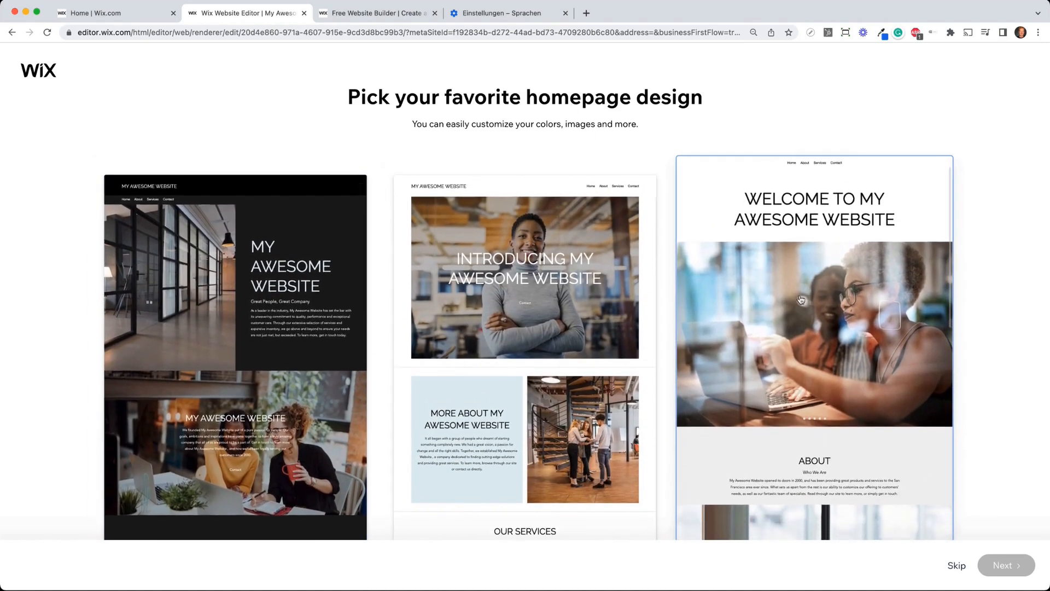
click(558, 281)
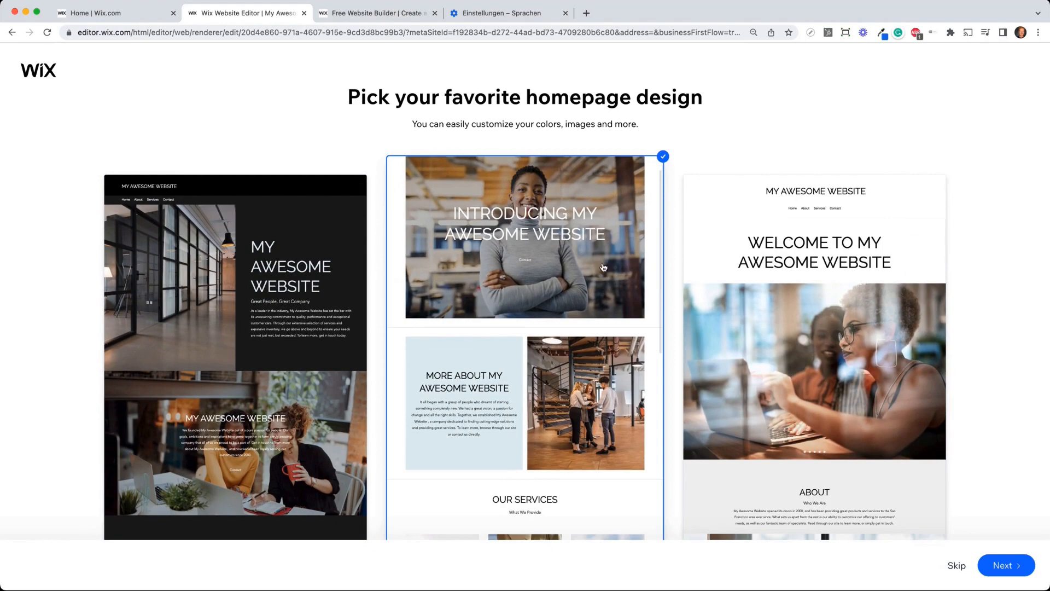
click(1007, 566)
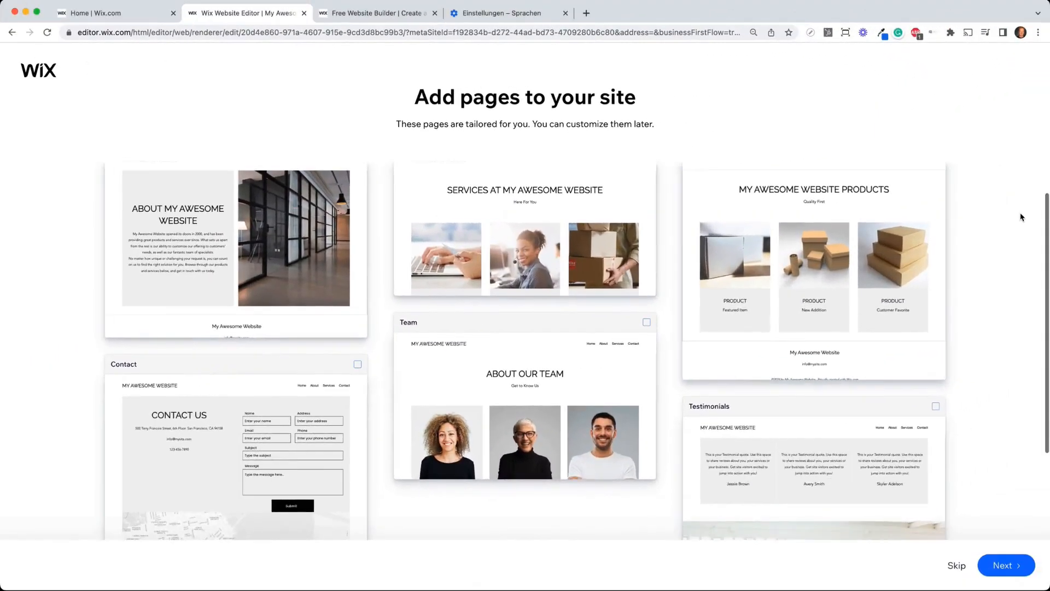
Finish the setup without adding extra pages and open the site in the editor
scroll(1020, 217, up, 2)
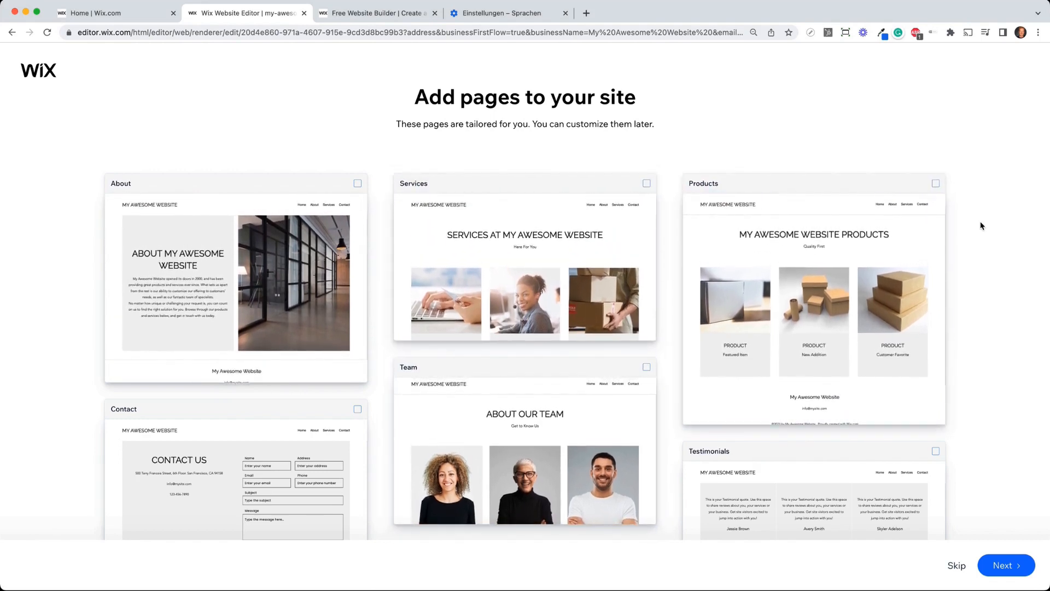
click(1009, 571)
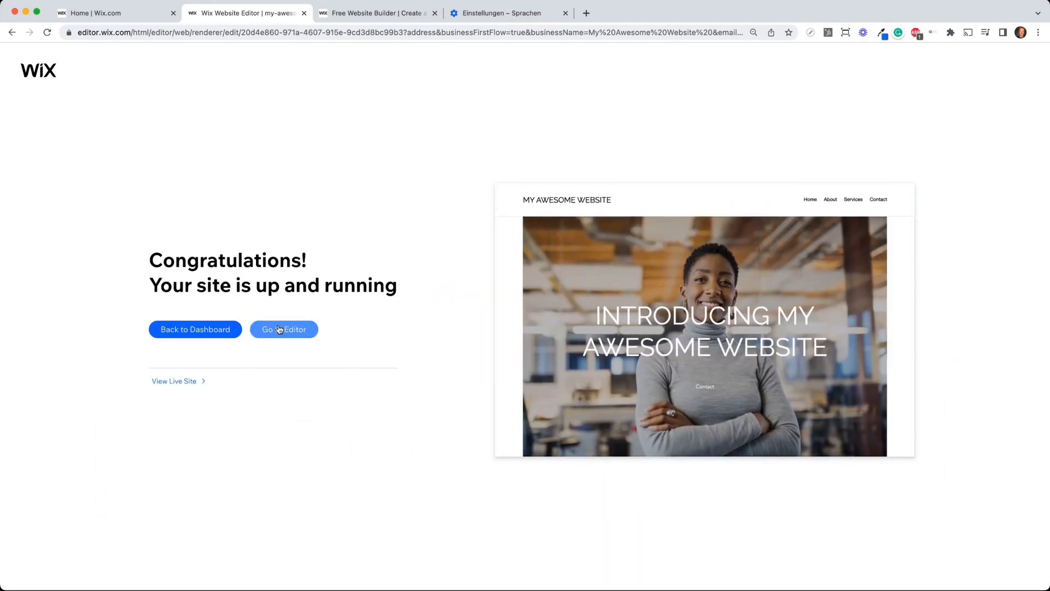
click(279, 330)
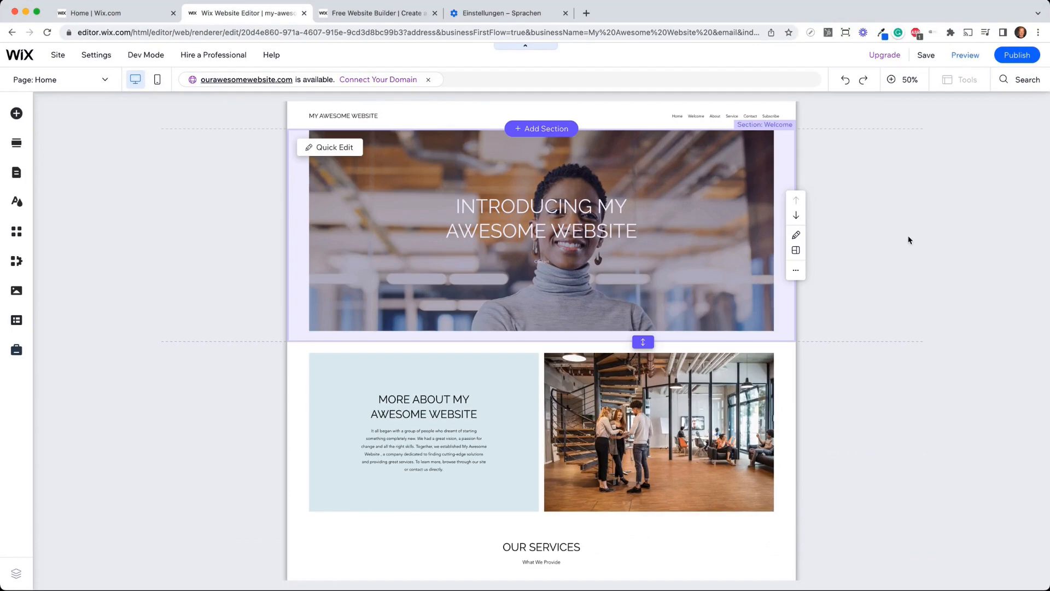
Review the home page's sections from the welcome banner down to the contact and subscribe forms
scroll(463, 183, down, 7)
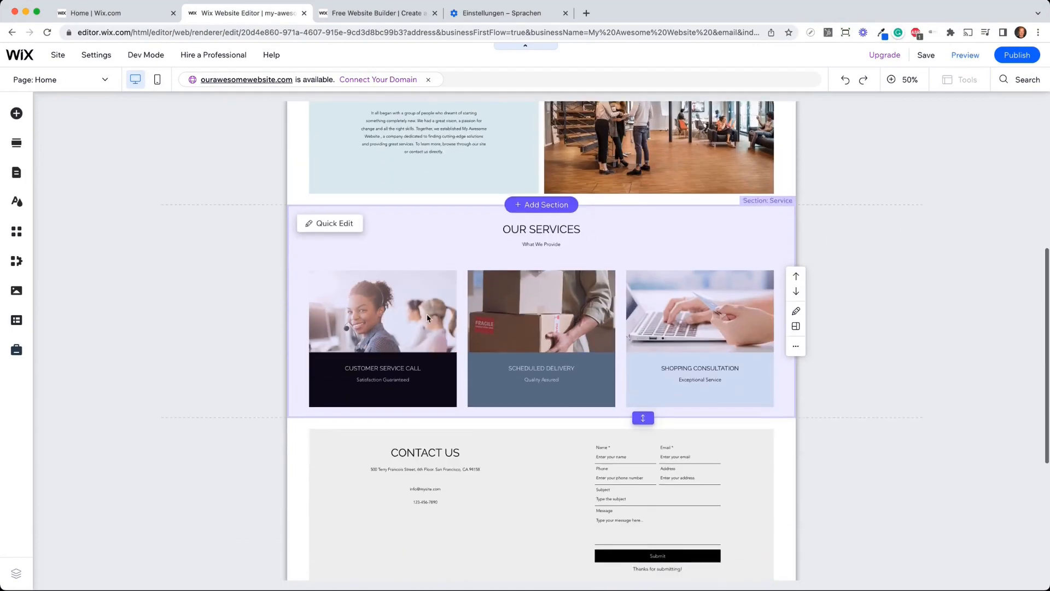
scroll(524, 402, up, 8)
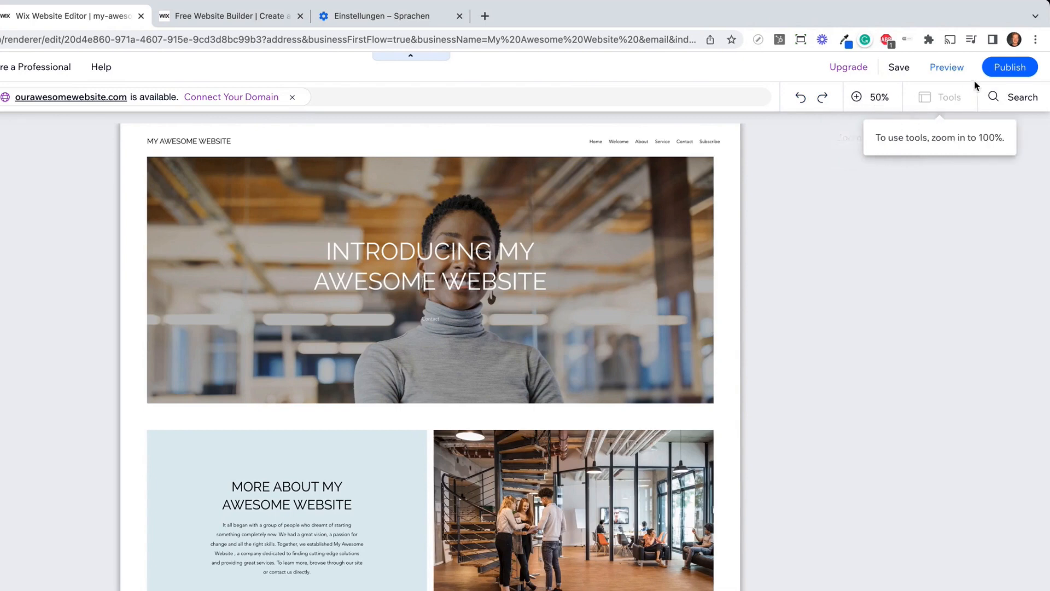
mouse_move(1005, 78)
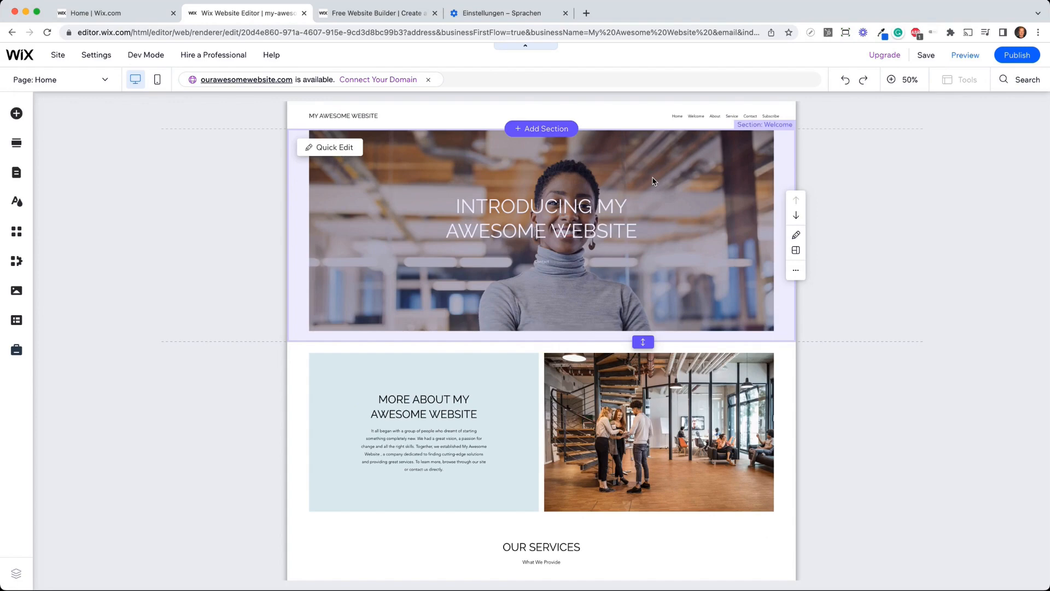
scroll(592, 278, down, 3)
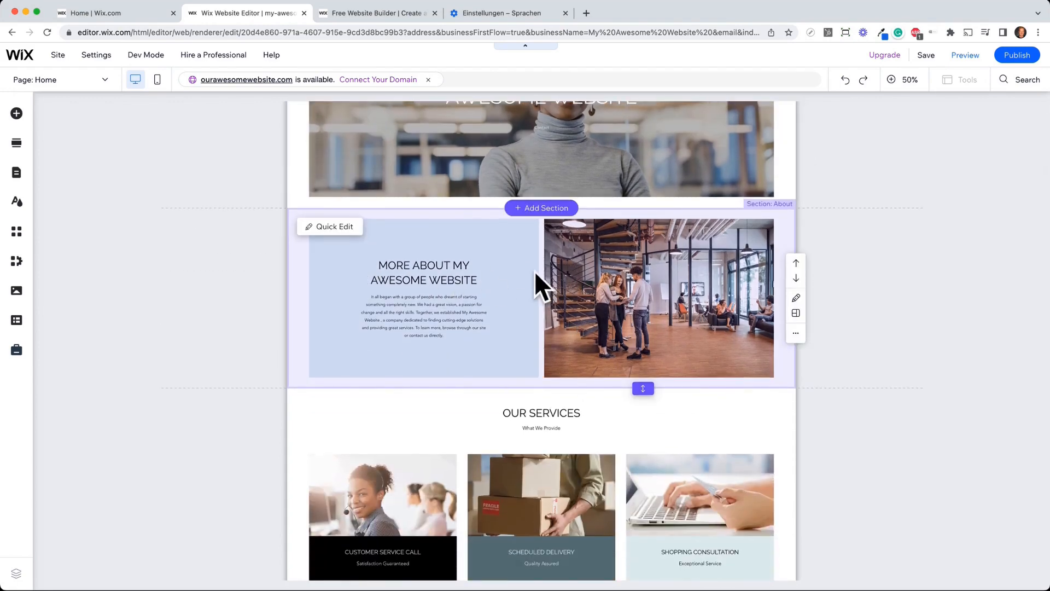
scroll(539, 286, down, 3)
scroll(525, 355, down, 4)
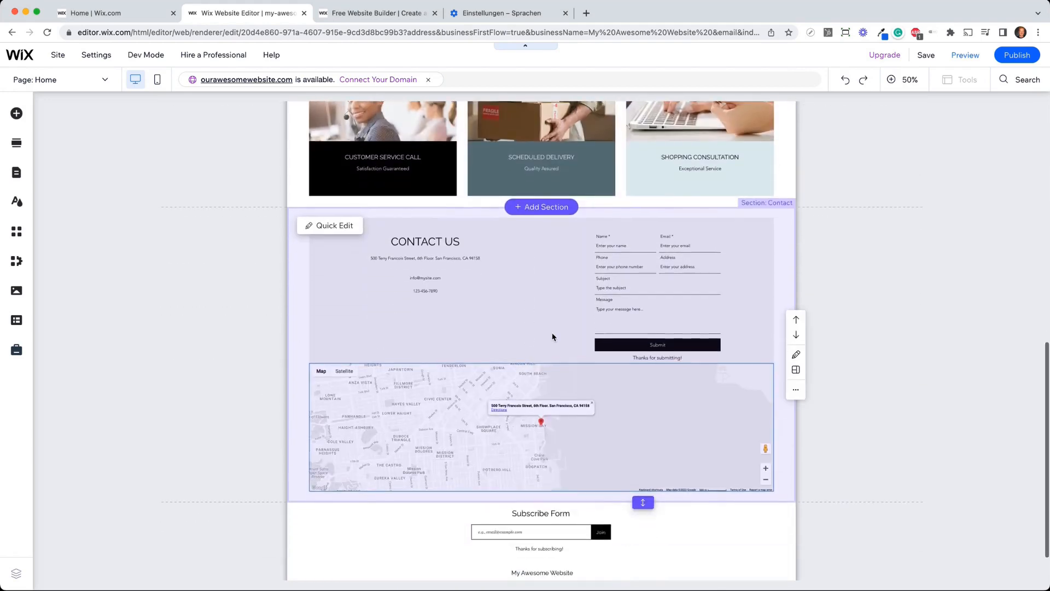
scroll(526, 350, up, 9)
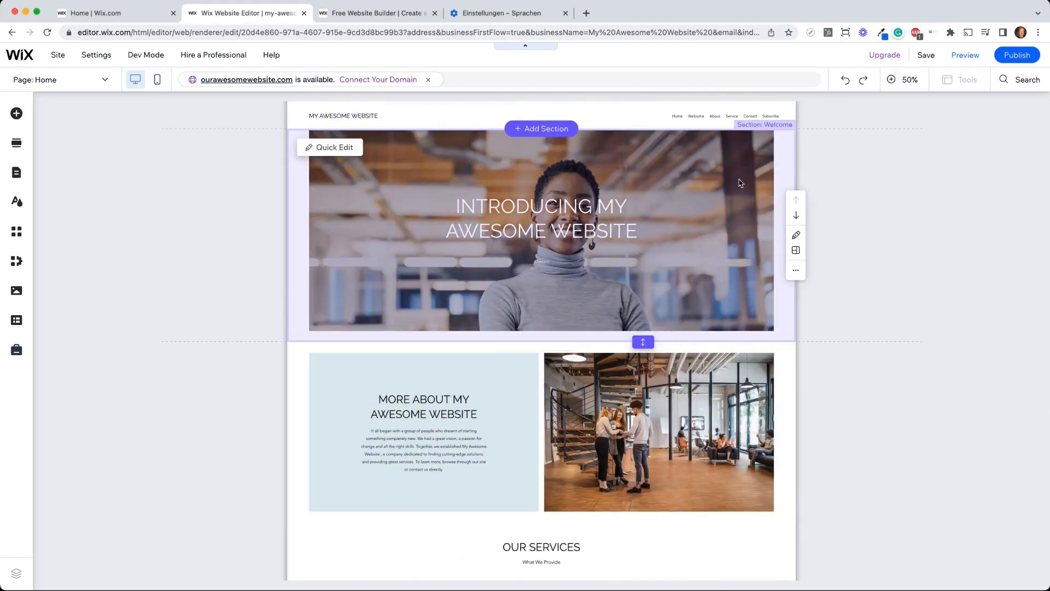
Change the welcome banner's heading text to "My Awesome Business Website"
click(705, 202)
click(888, 80)
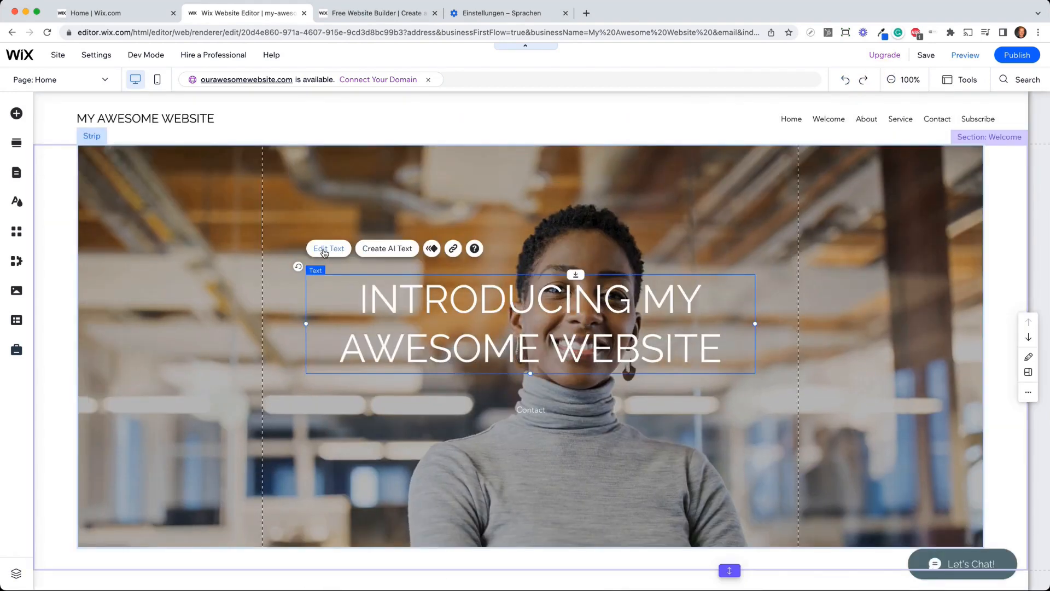
click(324, 250)
text(My Awesome Business)
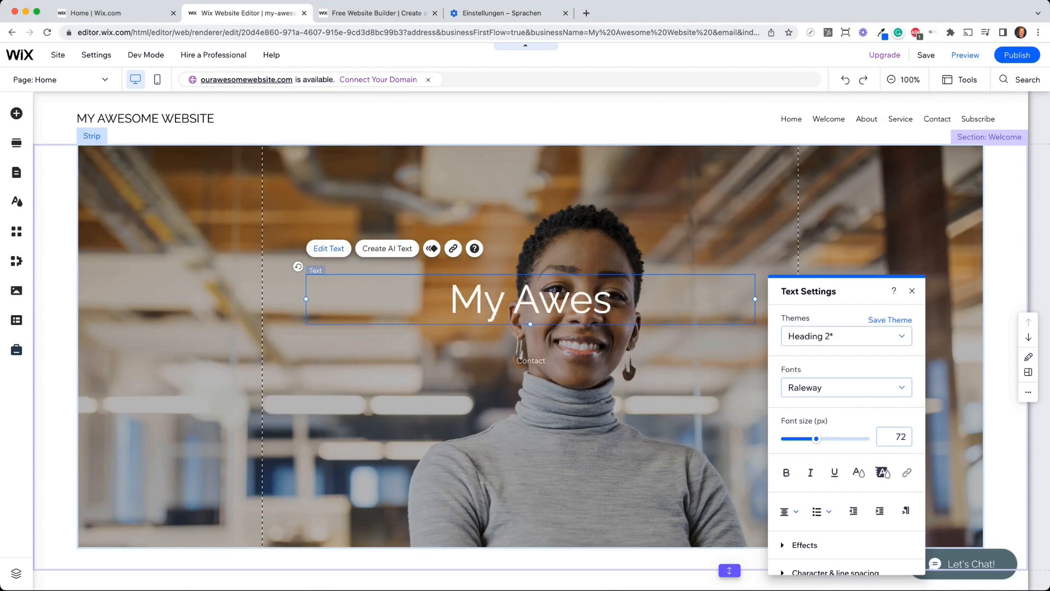
text( Website)
click(536, 441)
drag(537, 309, 537, 307)
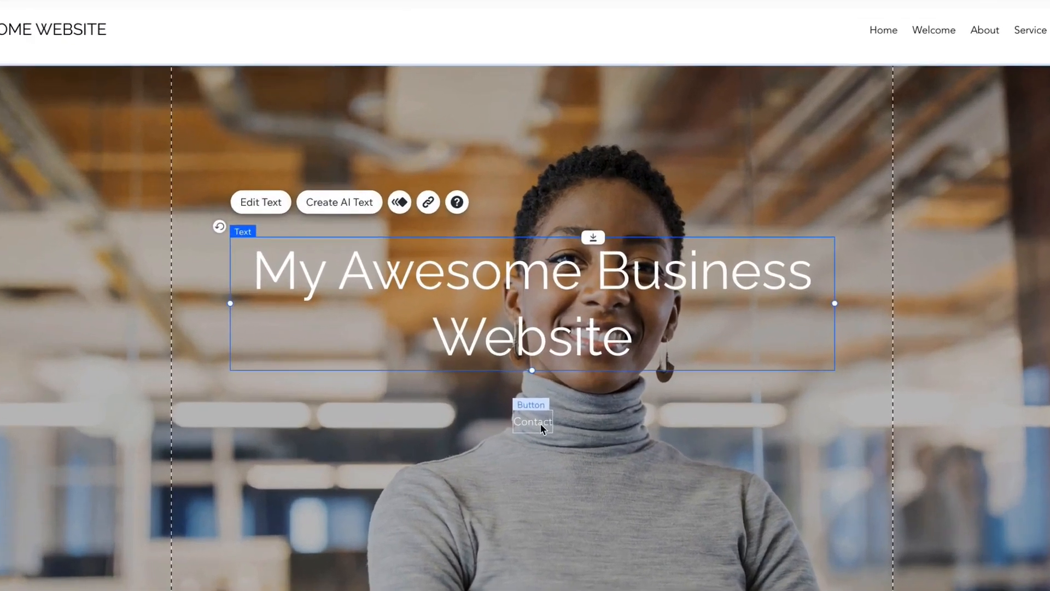
Apply the turquoise Discover More button design to the Contact button below the heading
click(530, 409)
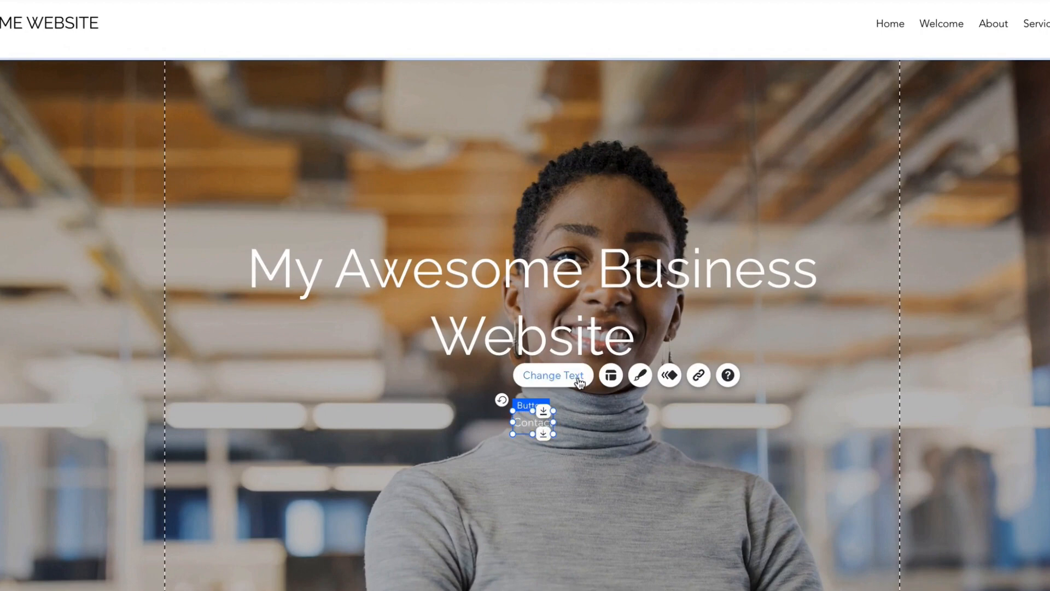
click(640, 375)
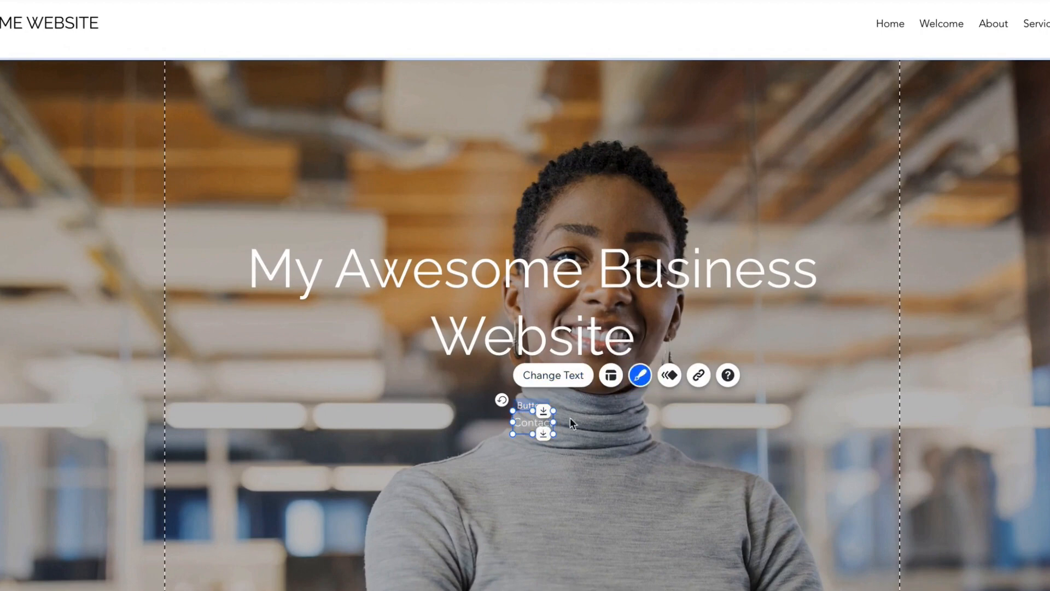
click(640, 375)
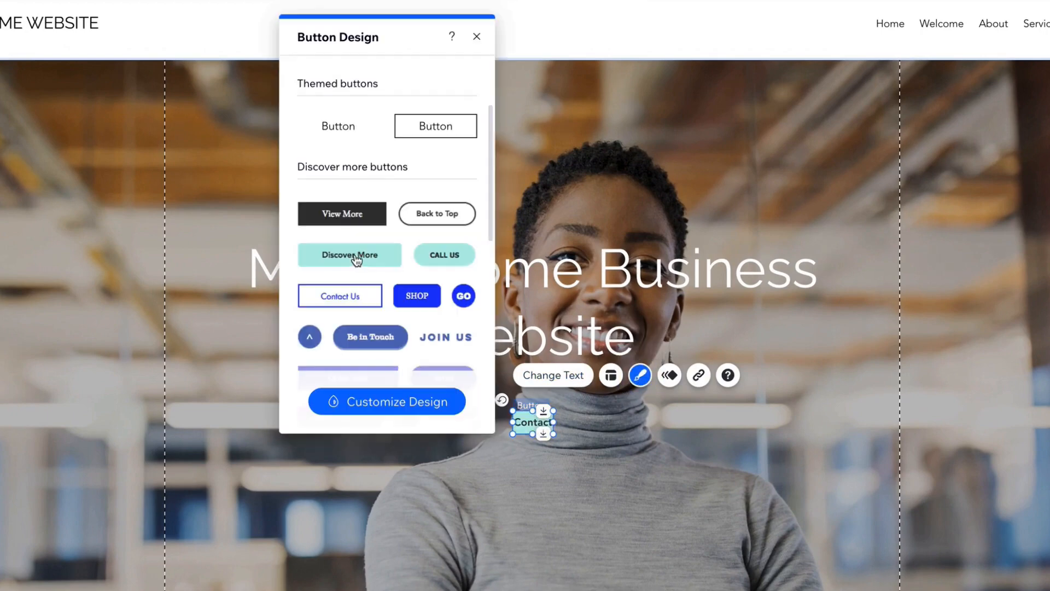
click(355, 259)
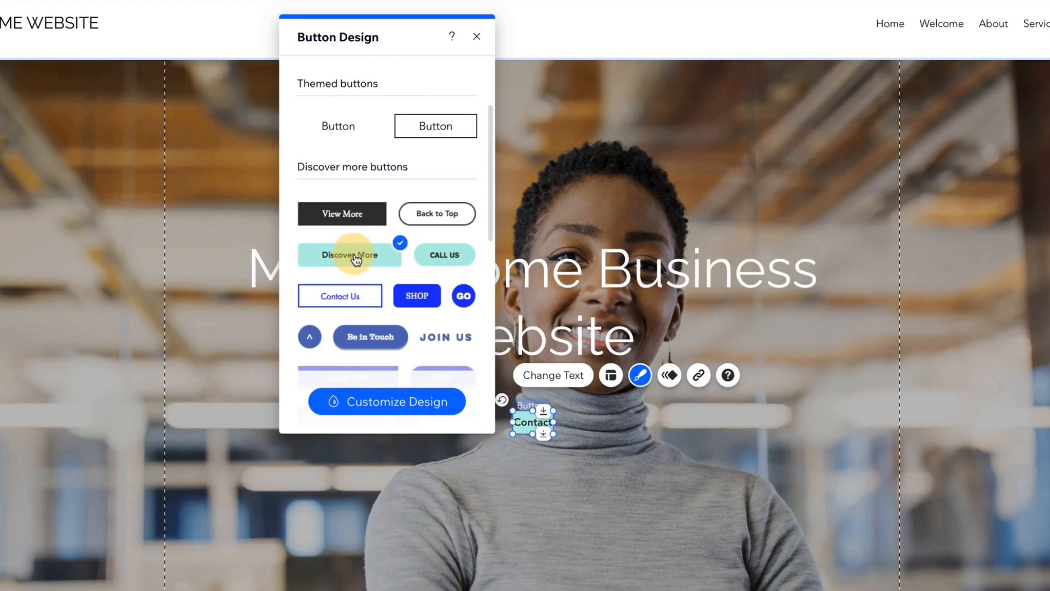
Enlarge the Contact button and place it just beneath the banner heading
click(515, 416)
drag(512, 421, 475, 423)
drag(554, 435, 552, 408)
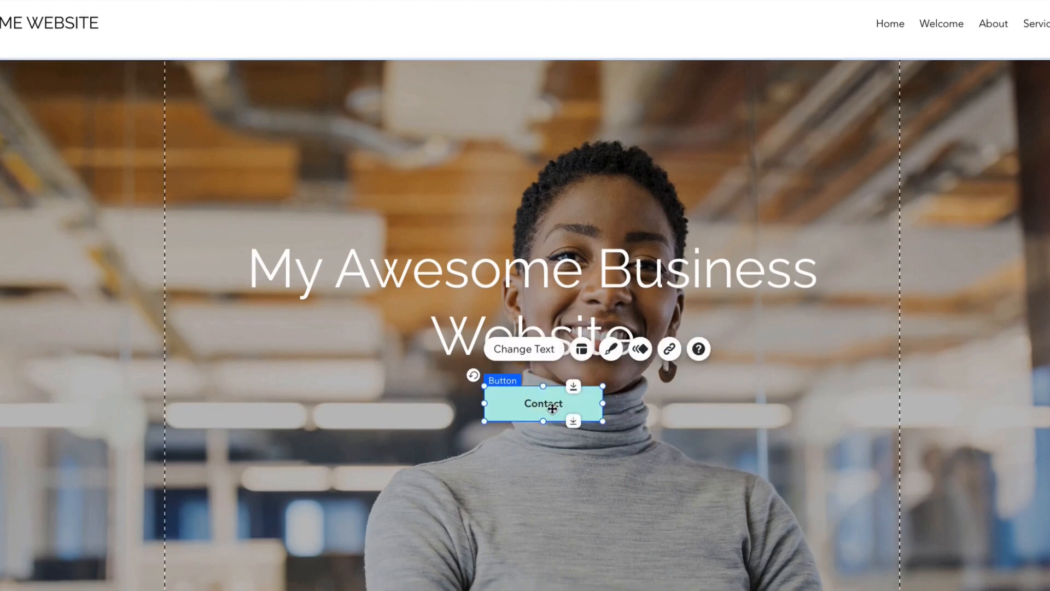
Examine the link options for the Contact button, including page, web address and phone number, and close them without setting a link
click(670, 349)
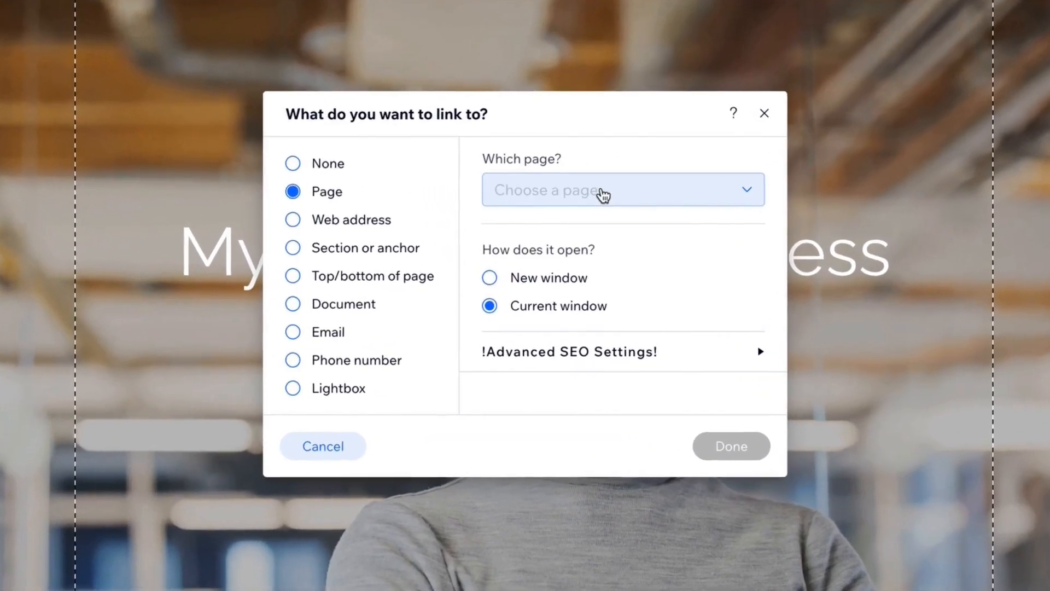
click(593, 212)
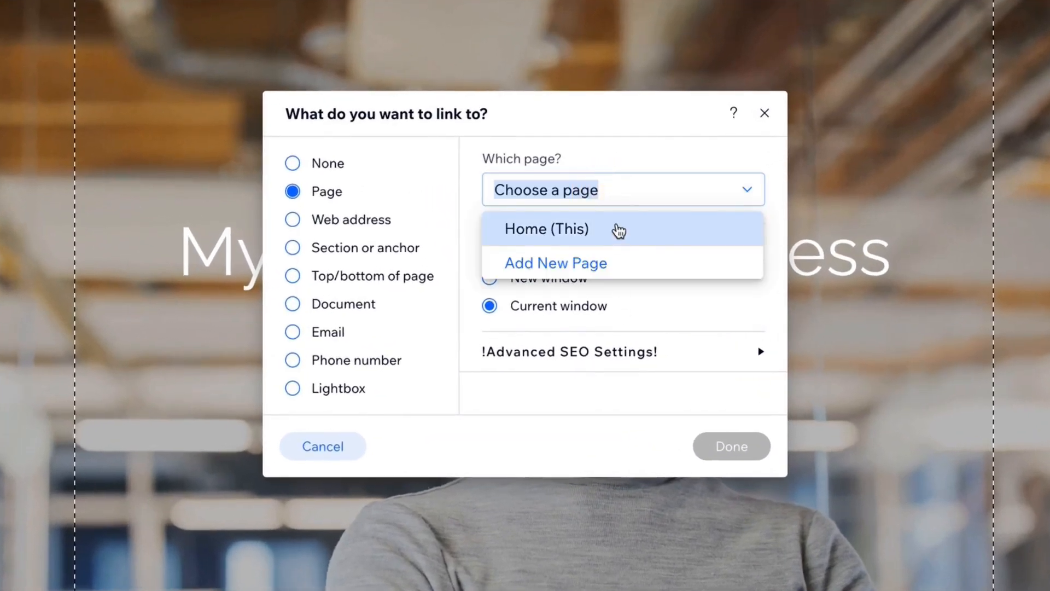
click(644, 160)
click(383, 222)
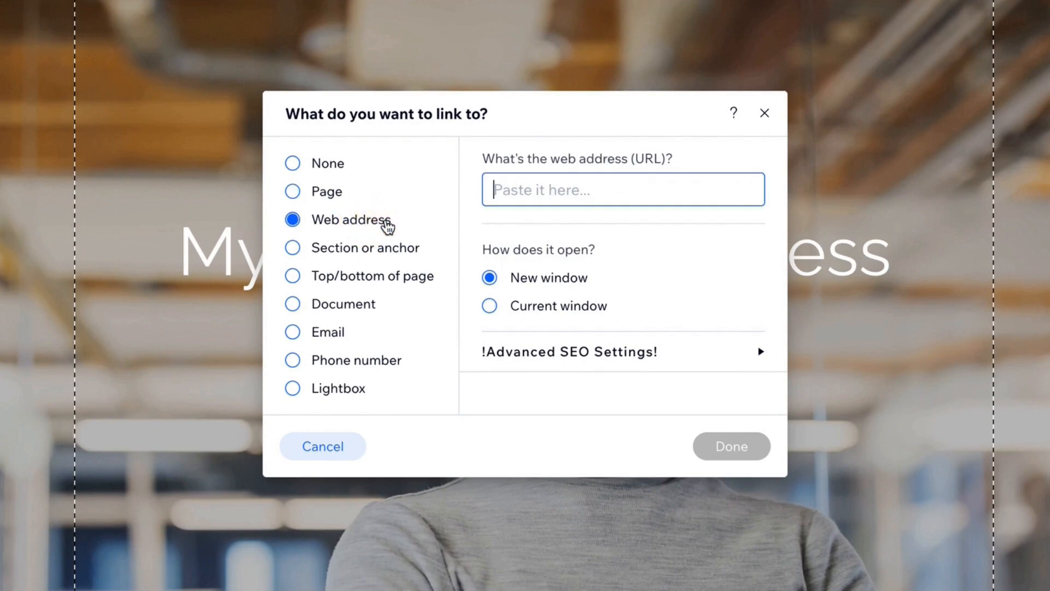
click(345, 367)
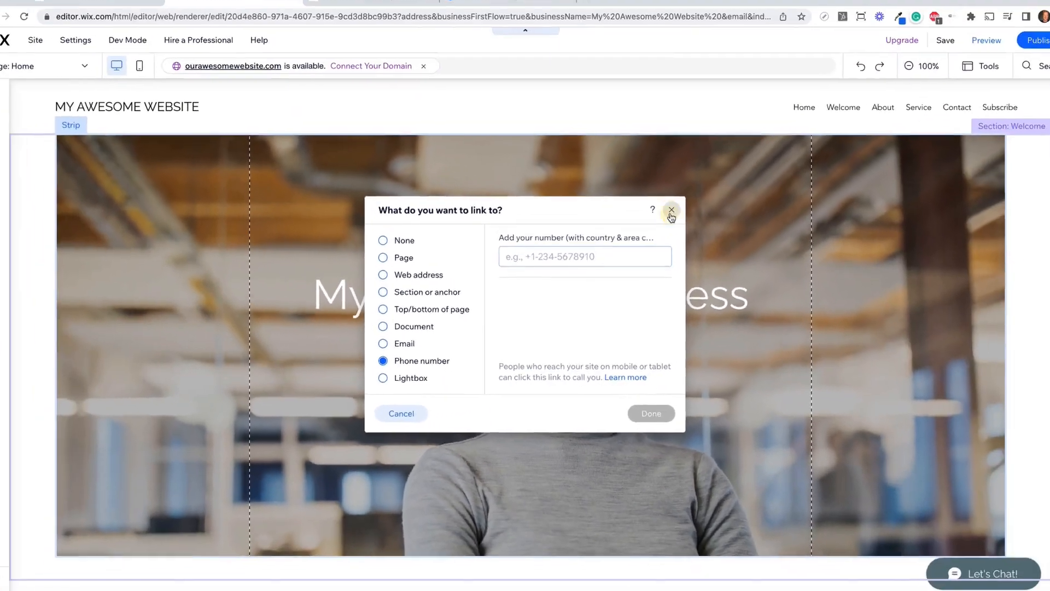
click(765, 113)
Open the image library for the welcome banner strip's background and check which sources media can be uploaded from
click(677, 239)
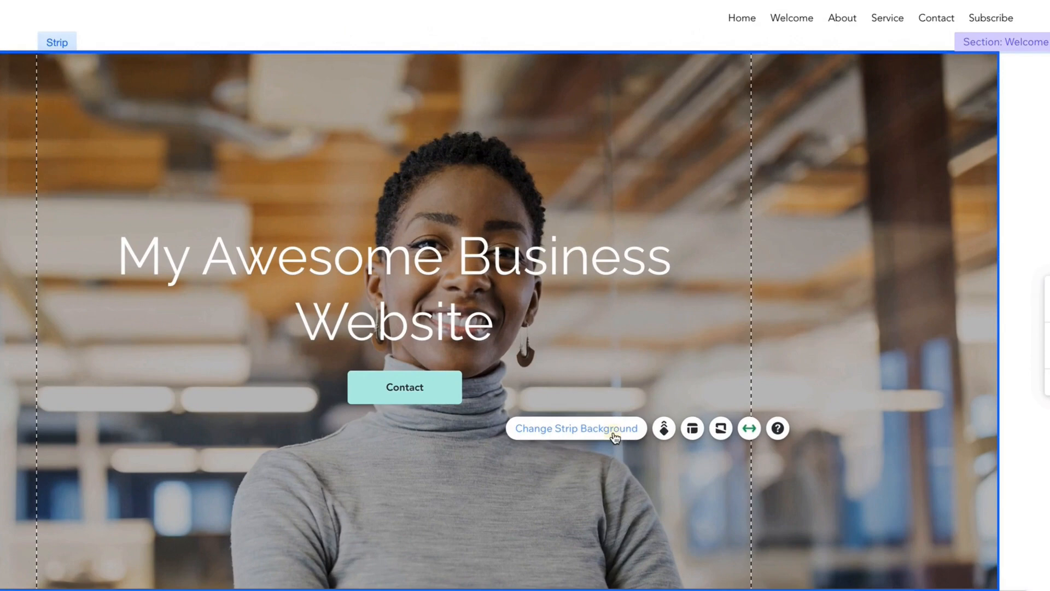
click(613, 436)
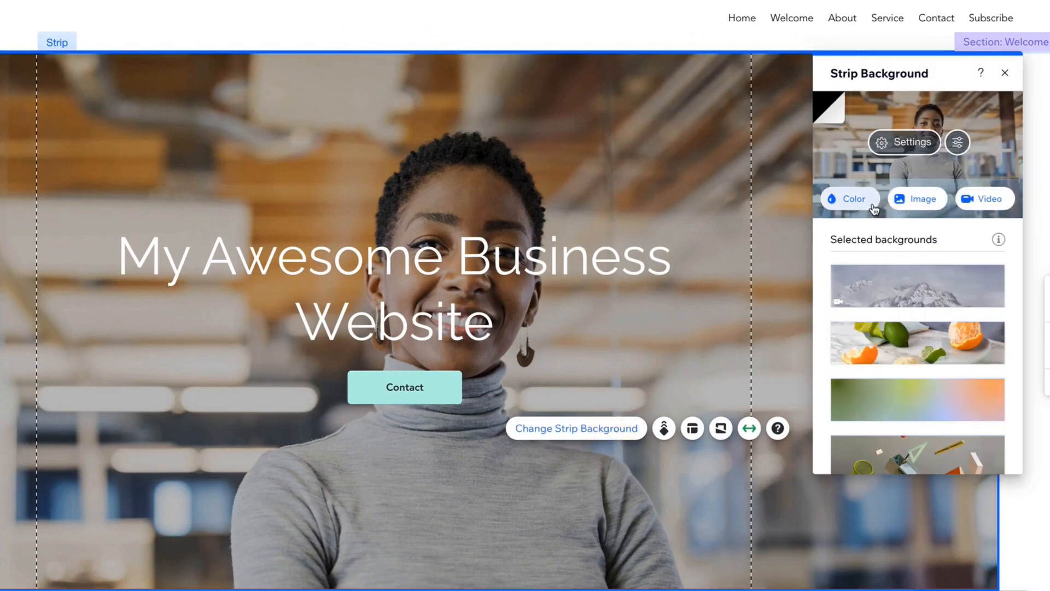
click(928, 204)
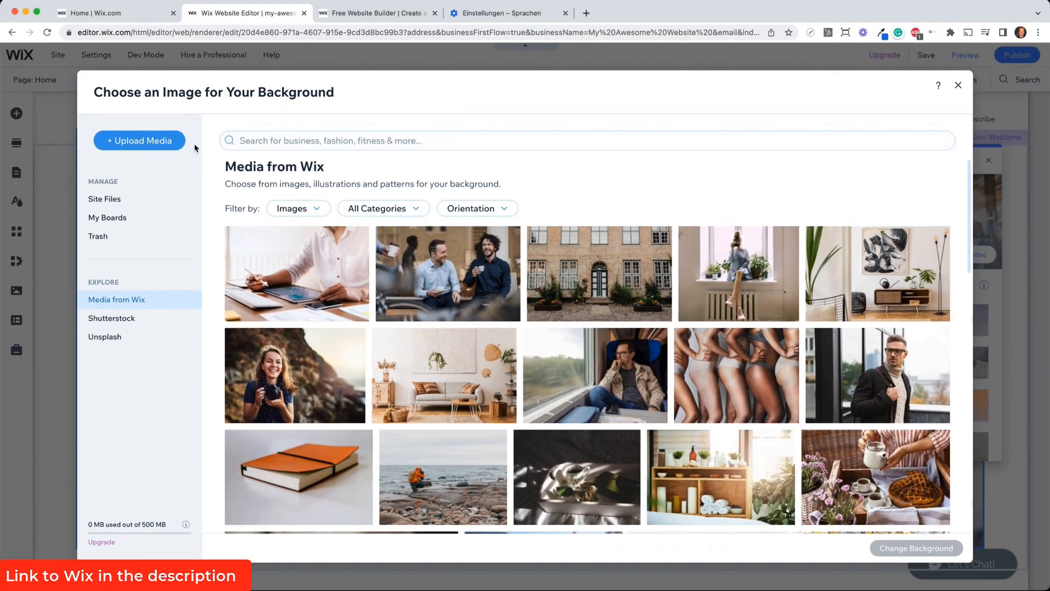
click(169, 150)
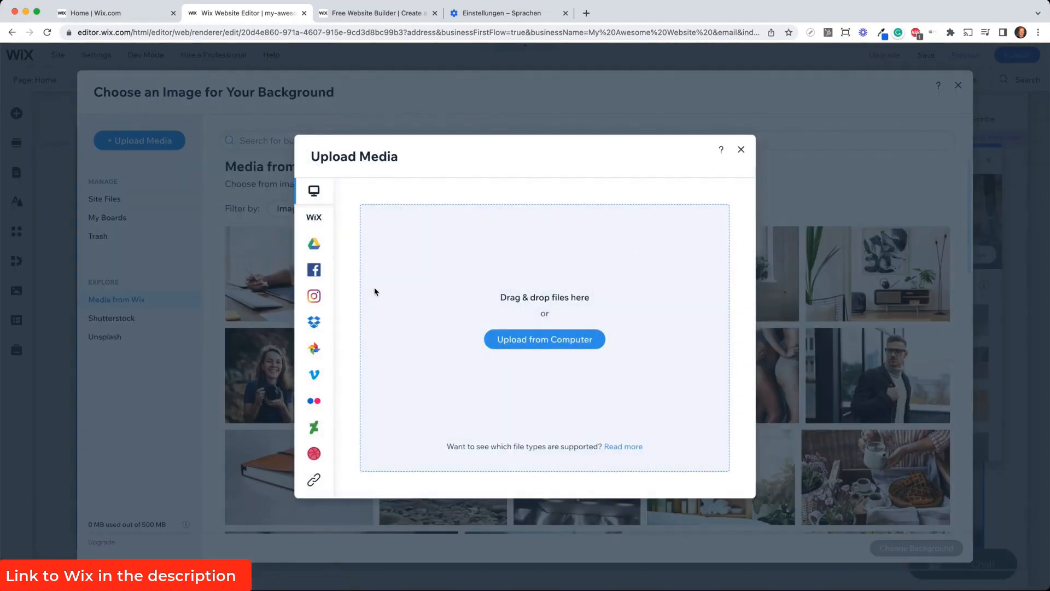
mouse_move(315, 269)
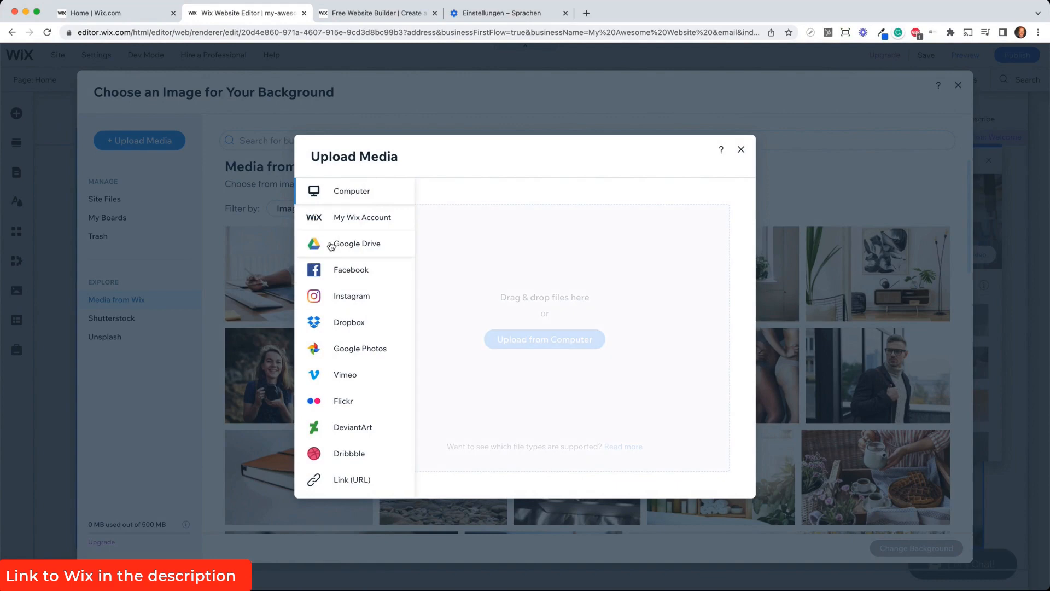
click(741, 149)
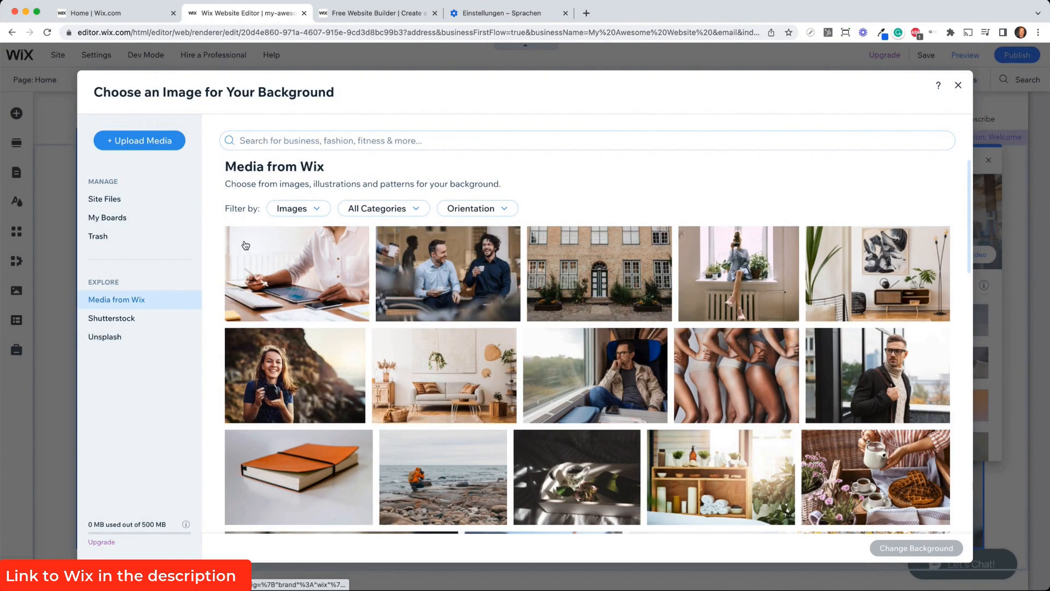
Search the Wix media for "business" and set the Business Meeting photo as the banner strip's background
click(287, 140)
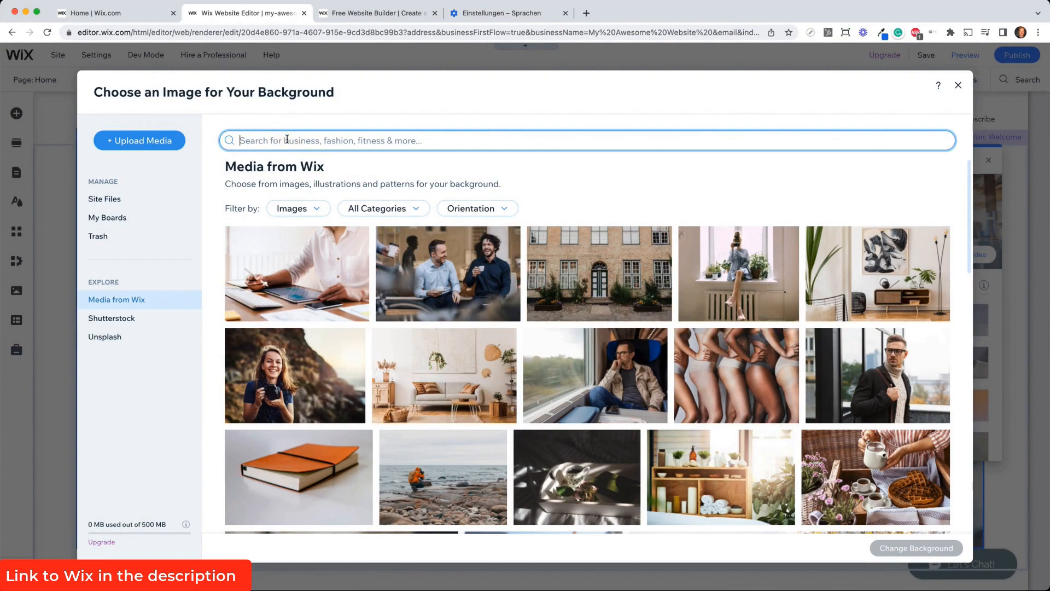
text(busine)
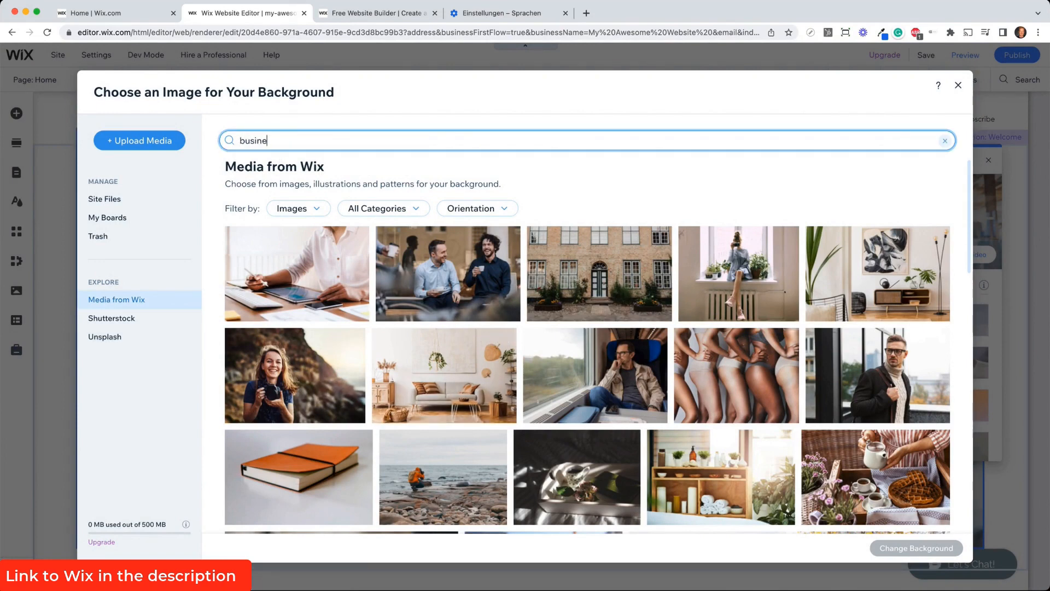
text(ss)
key(Return)
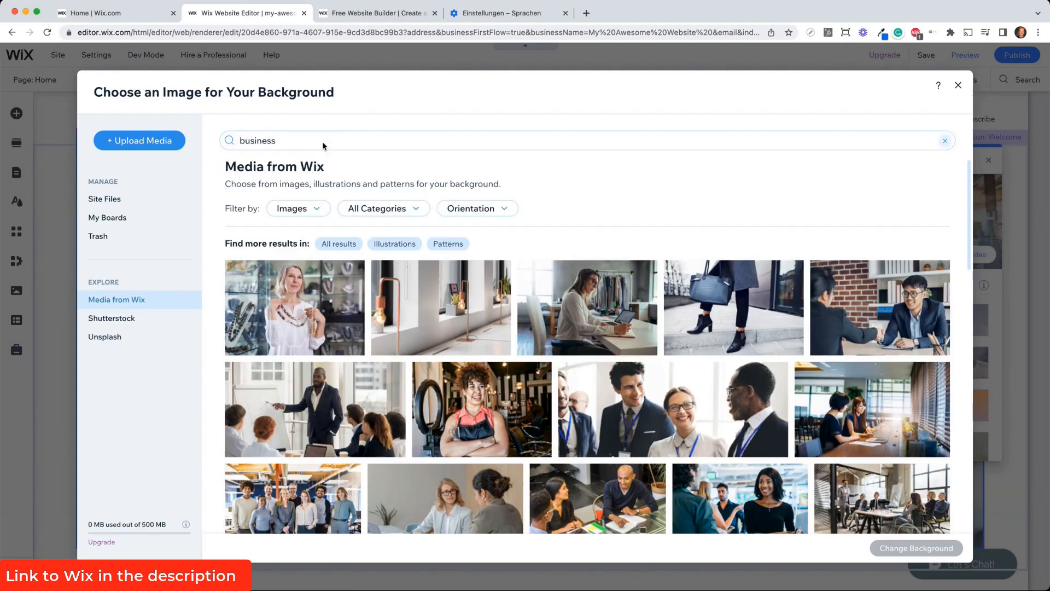
scroll(527, 271, down, 10)
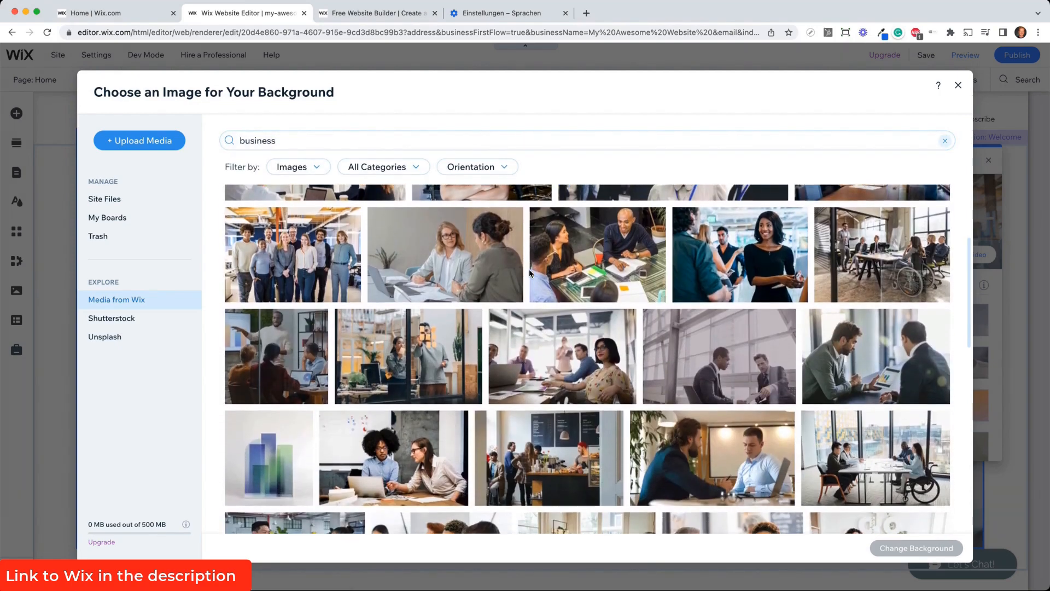
scroll(529, 273, down, 5)
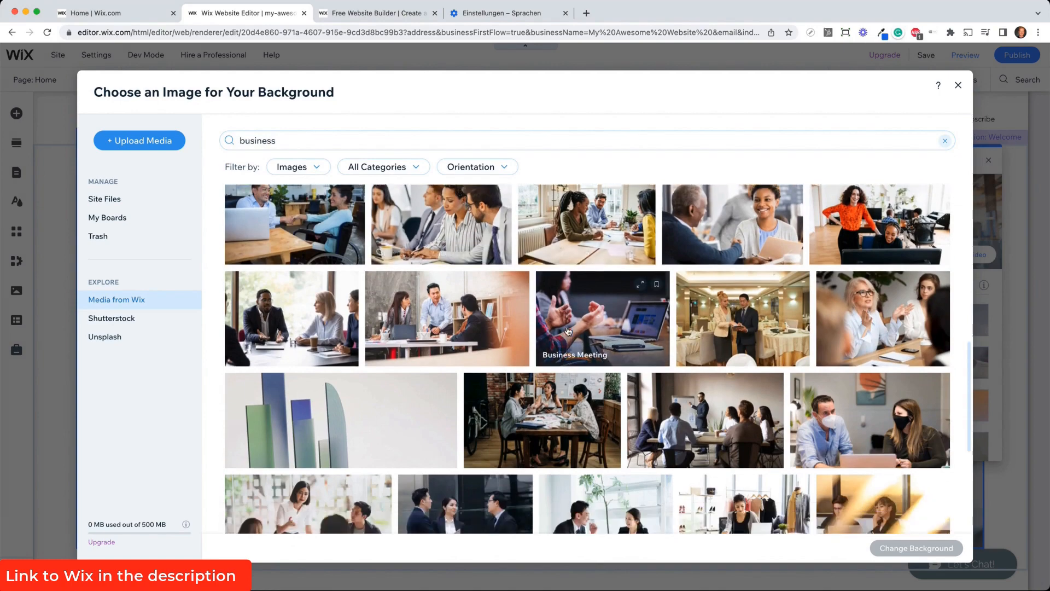
scroll(568, 331, down, 1)
click(620, 305)
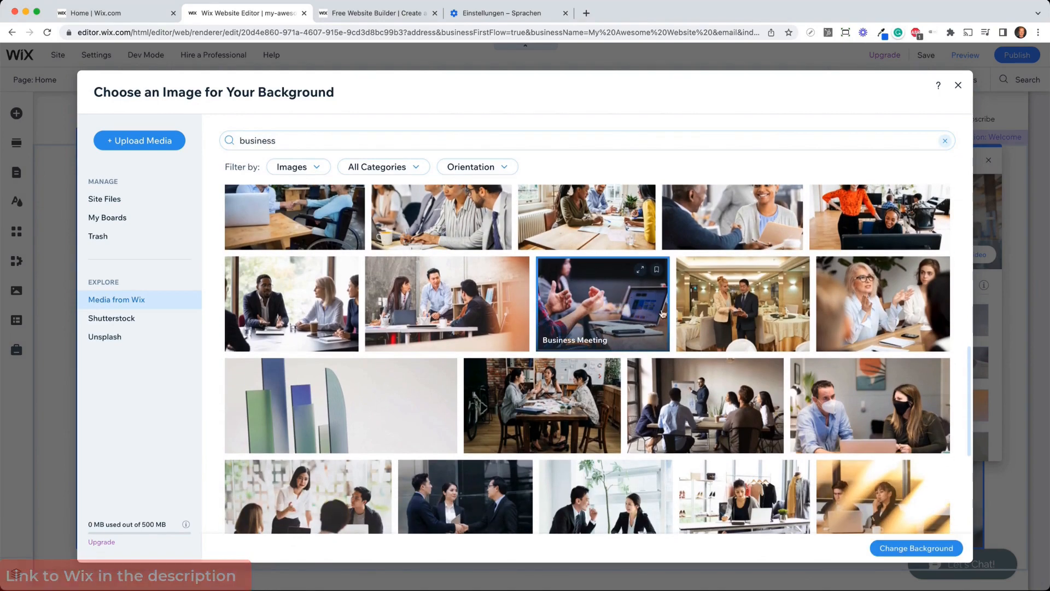
click(934, 549)
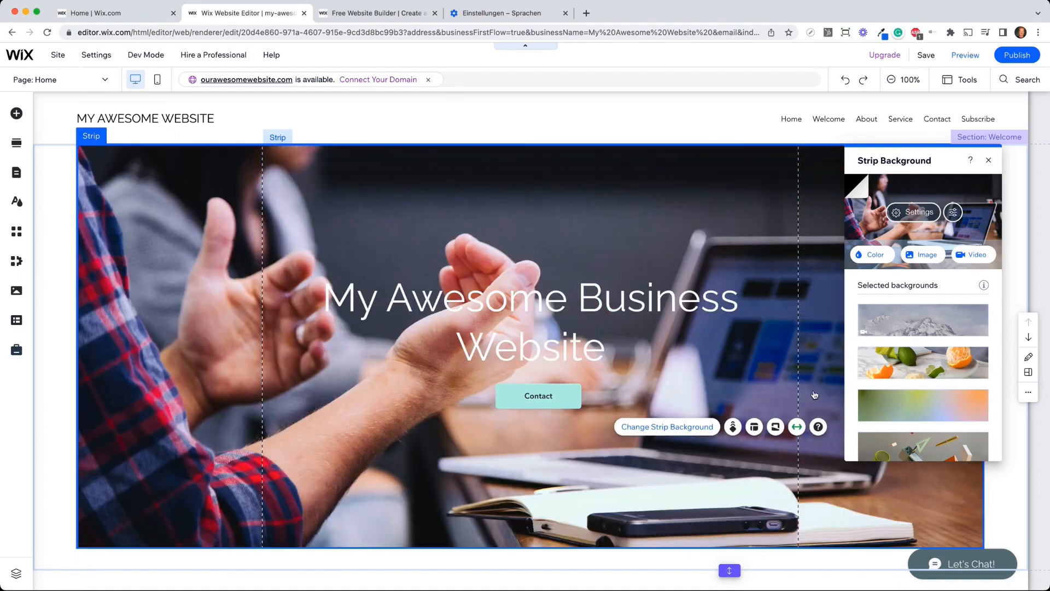
click(730, 193)
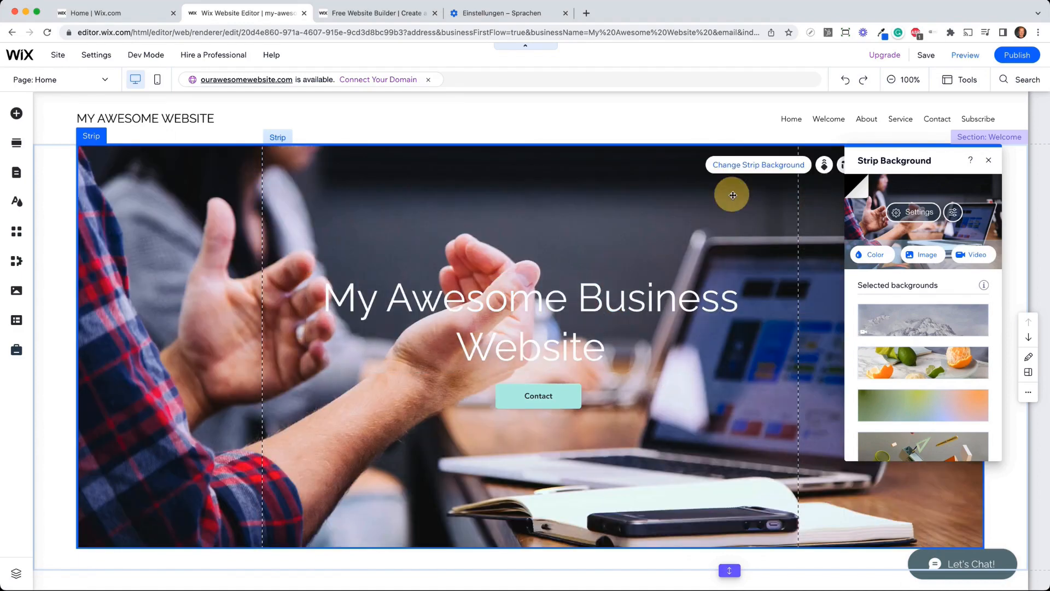
click(987, 160)
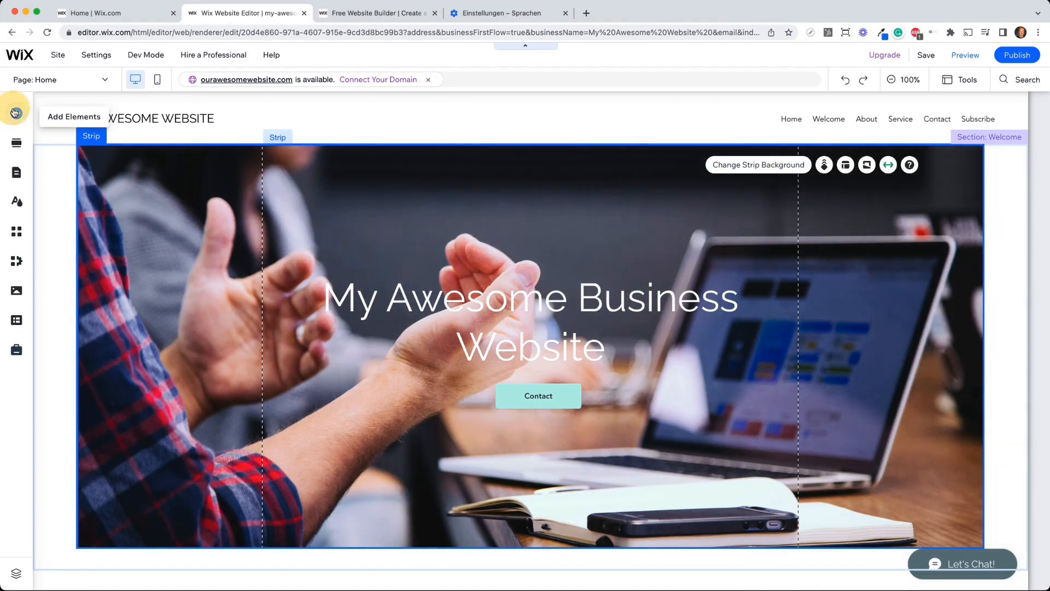
Browse the elements that can be added to the page, including Text, Button, Menu & Anchor and Content Manager
click(16, 113)
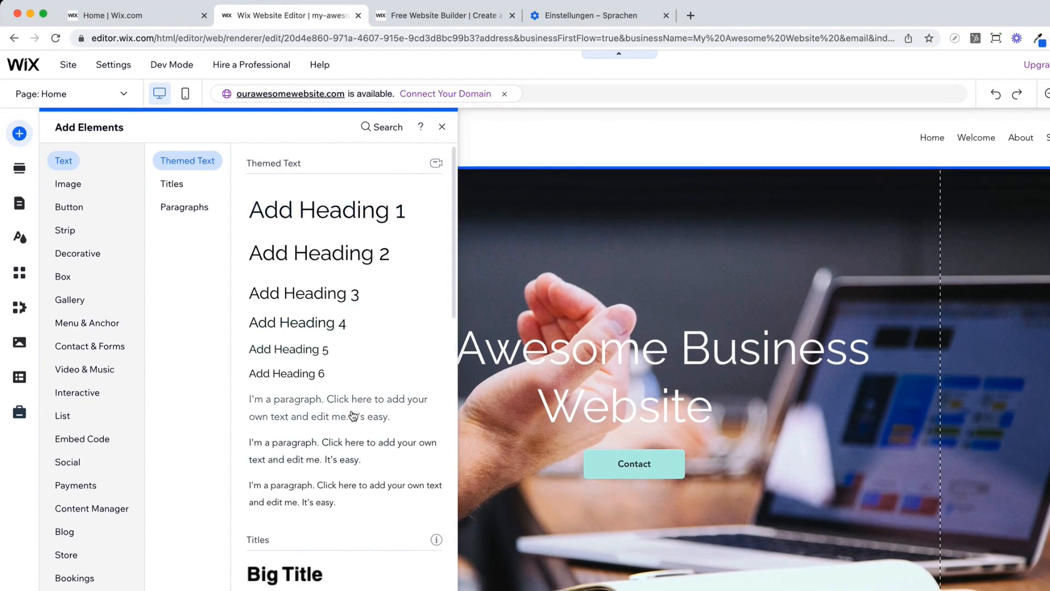
click(69, 207)
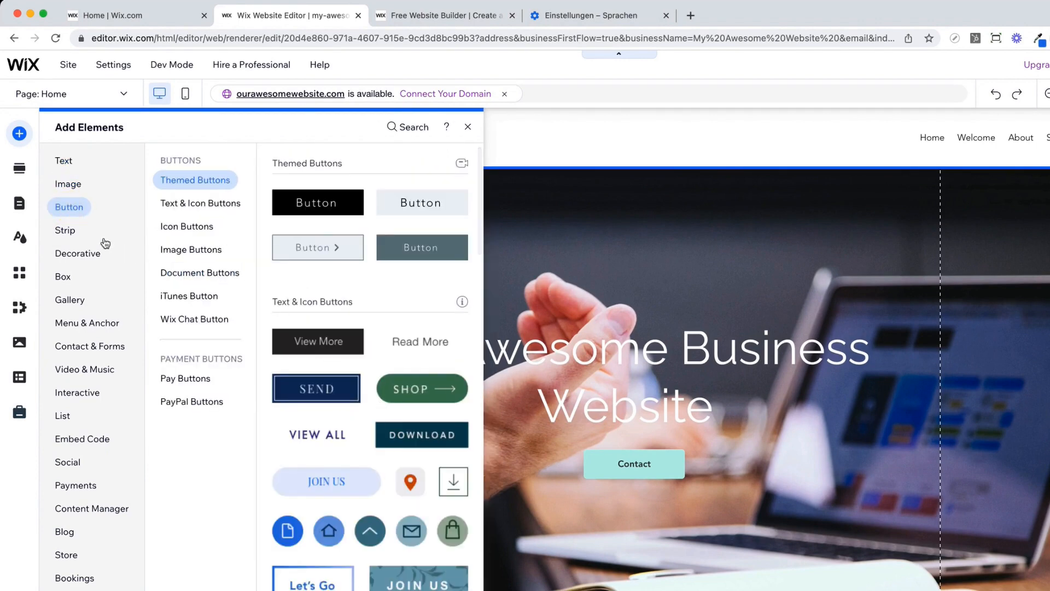
click(79, 392)
click(87, 324)
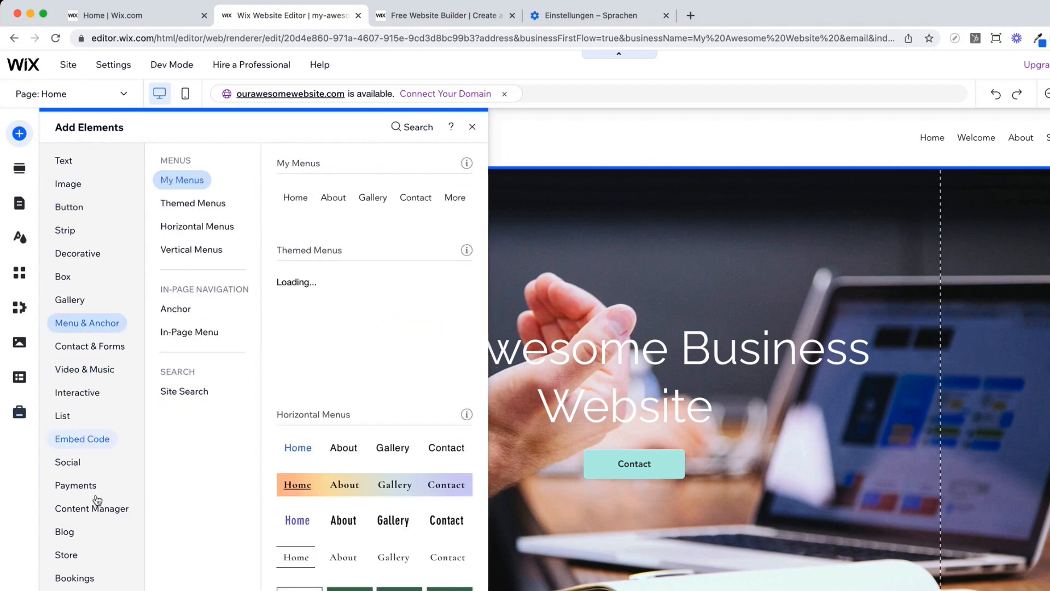
click(96, 507)
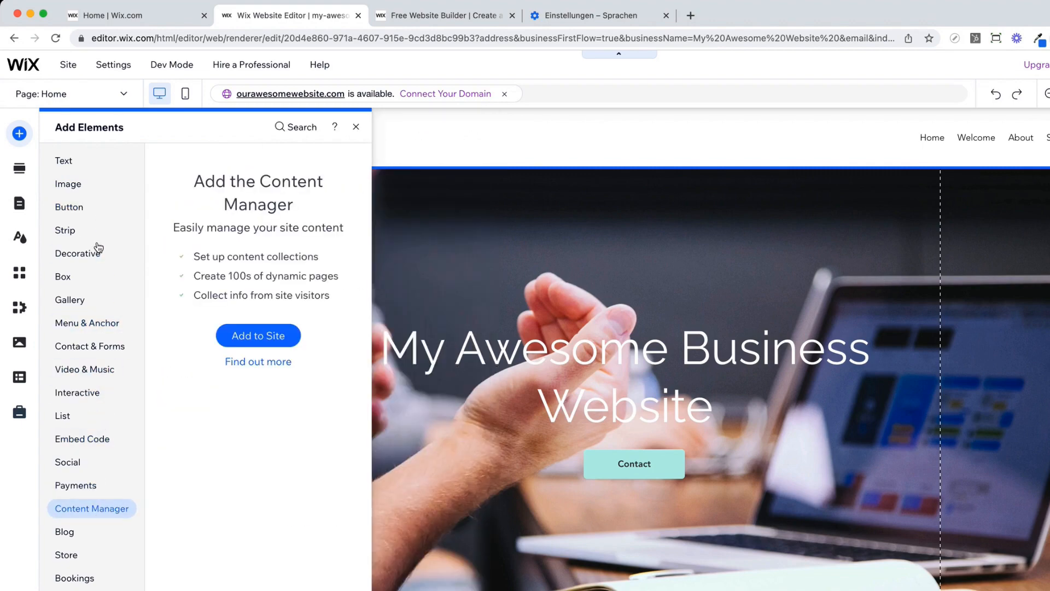
click(77, 205)
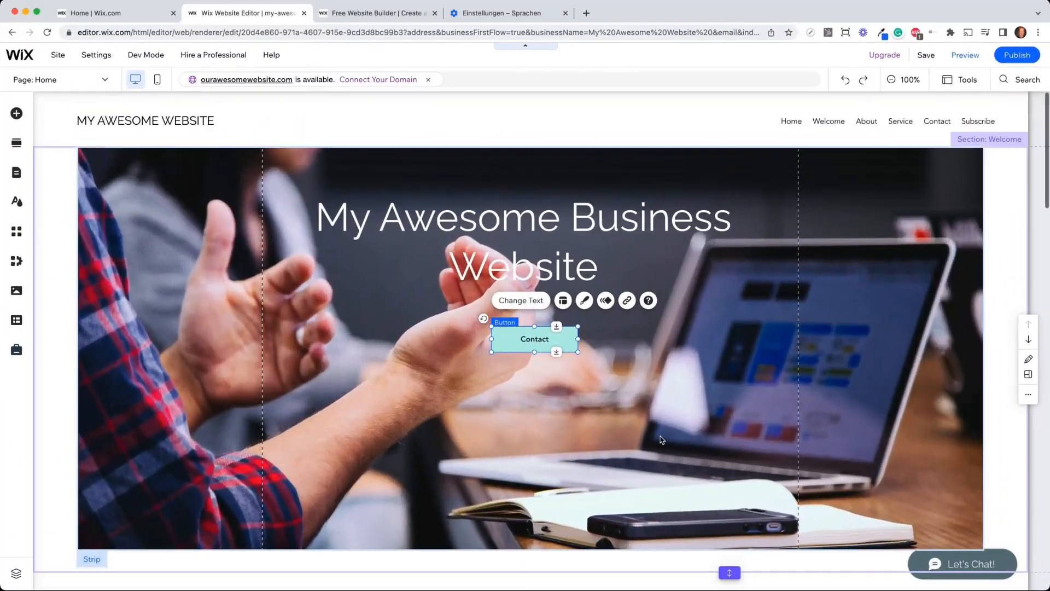
Check the text editing options for the heading and paragraph in the About section
scroll(678, 456, down, 8)
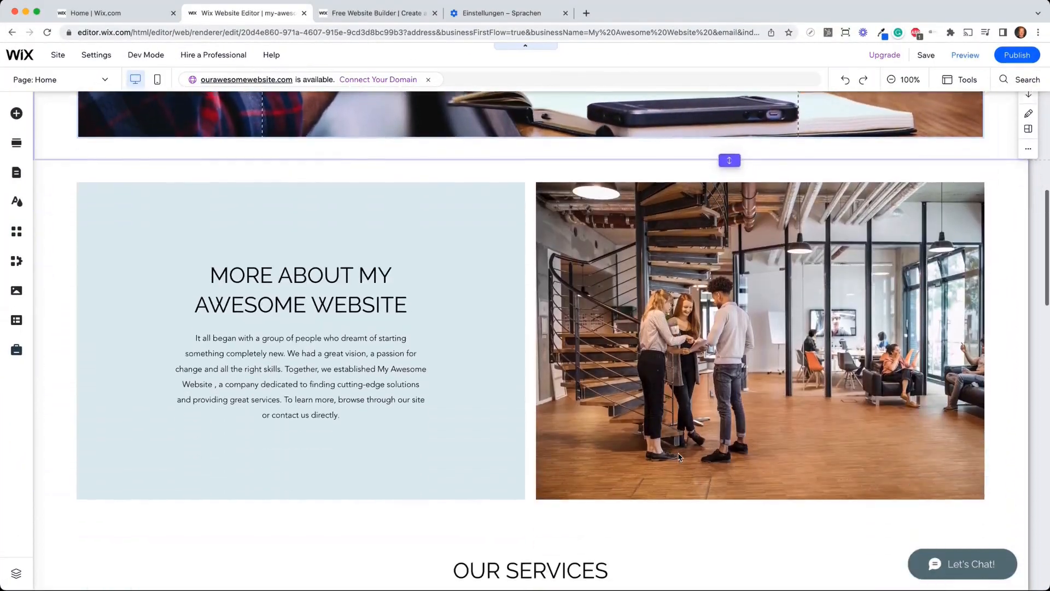
scroll(349, 306, down, 1)
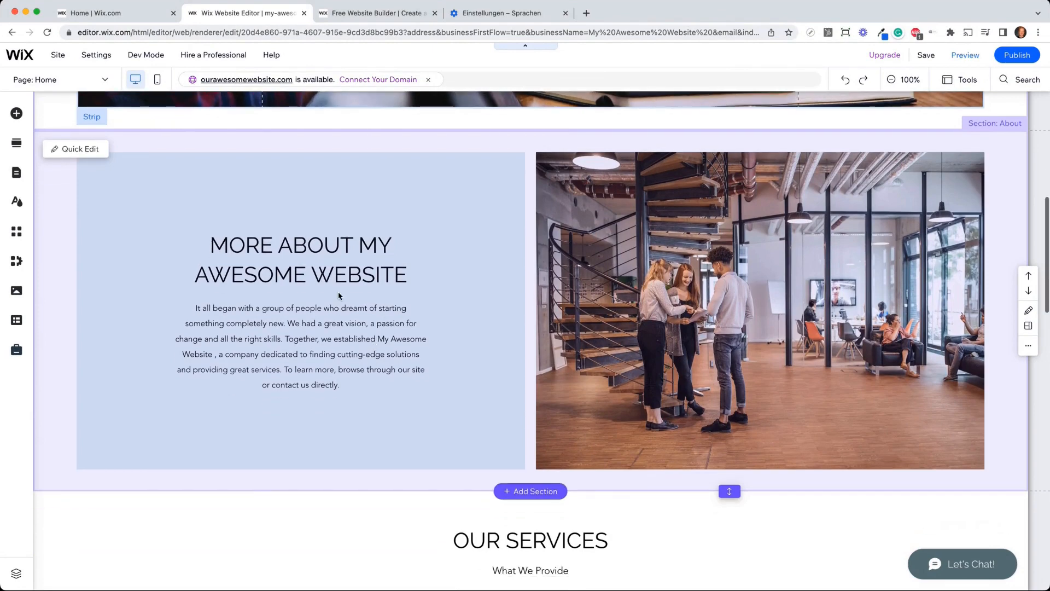
click(339, 272)
click(198, 204)
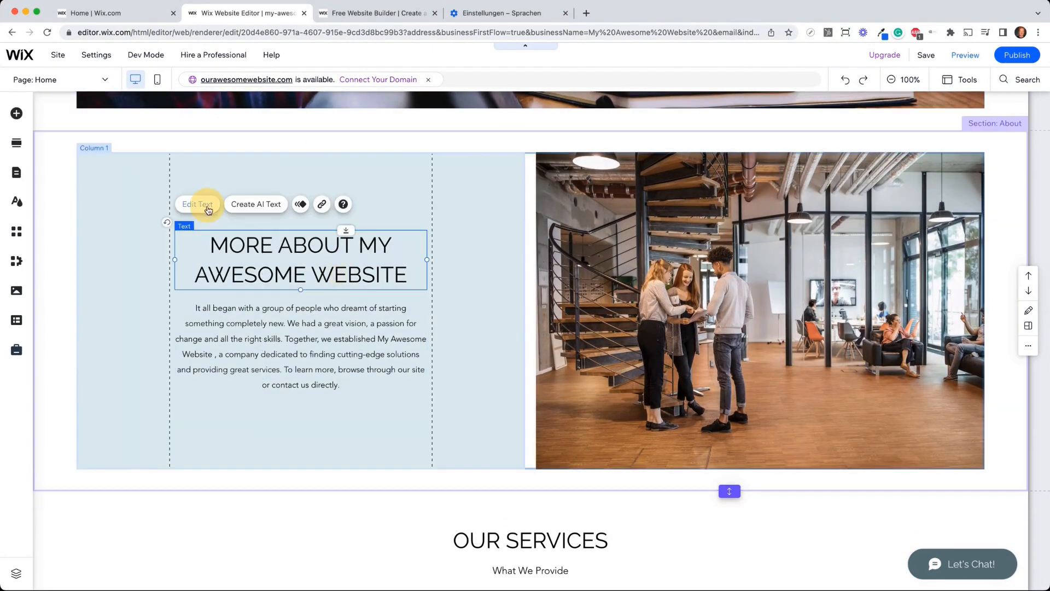
click(294, 330)
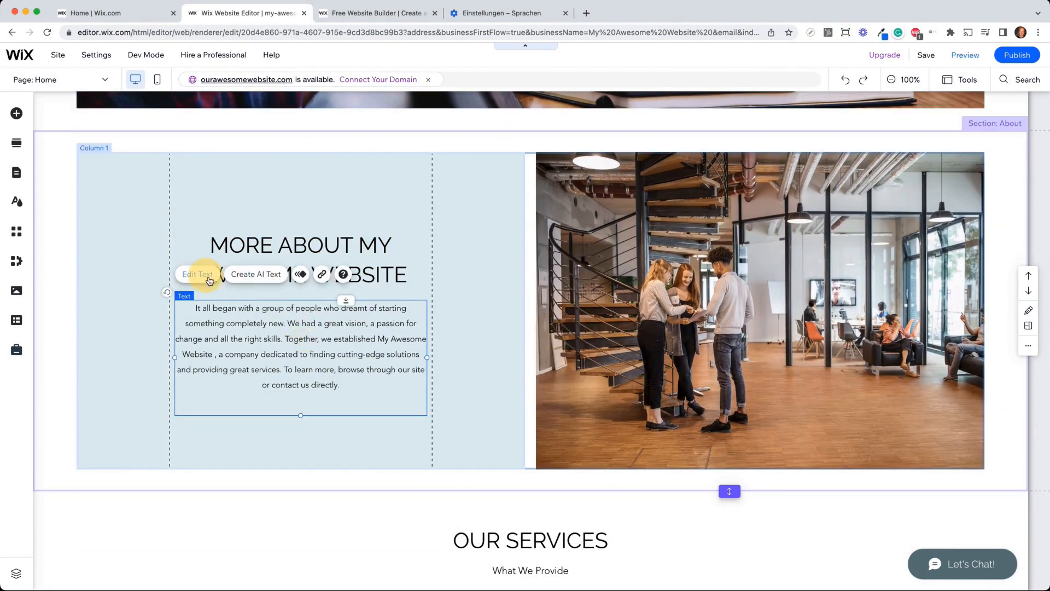
click(197, 274)
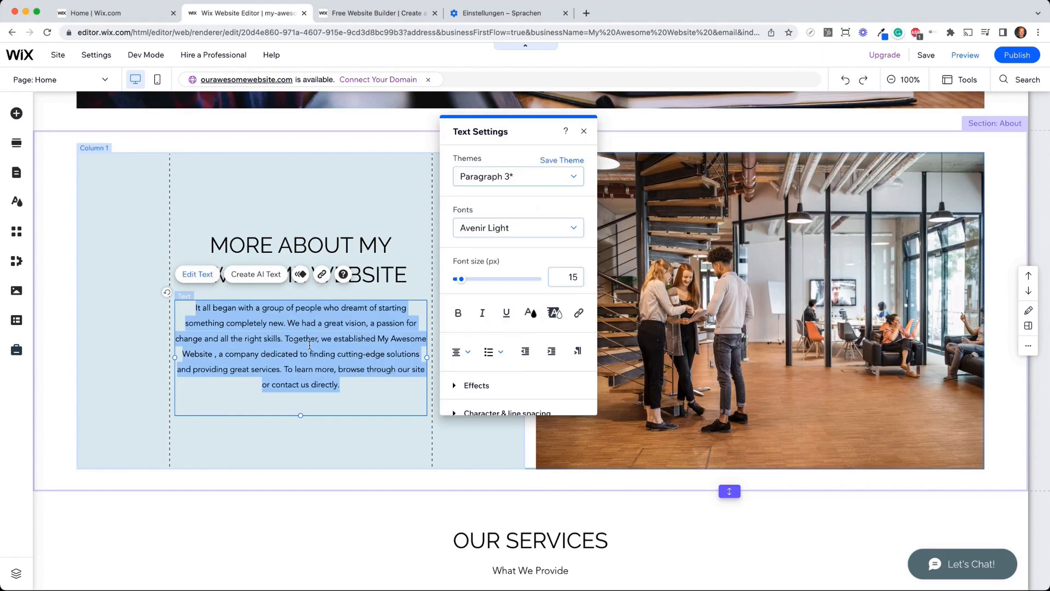
Replace the About section's image column background with the Wix photo of the smiling woman holding a camera
click(713, 318)
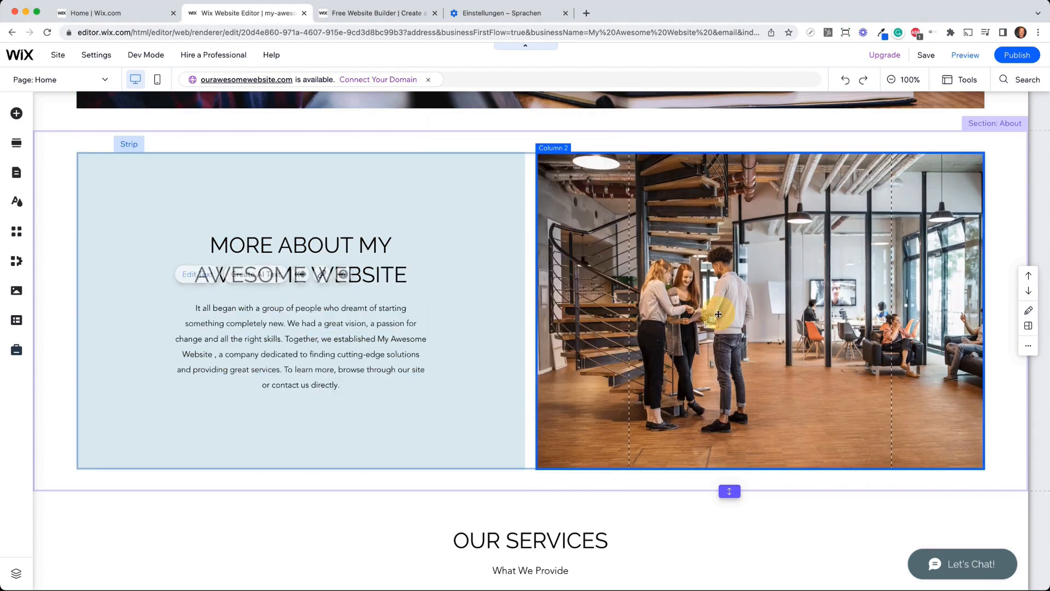
click(796, 327)
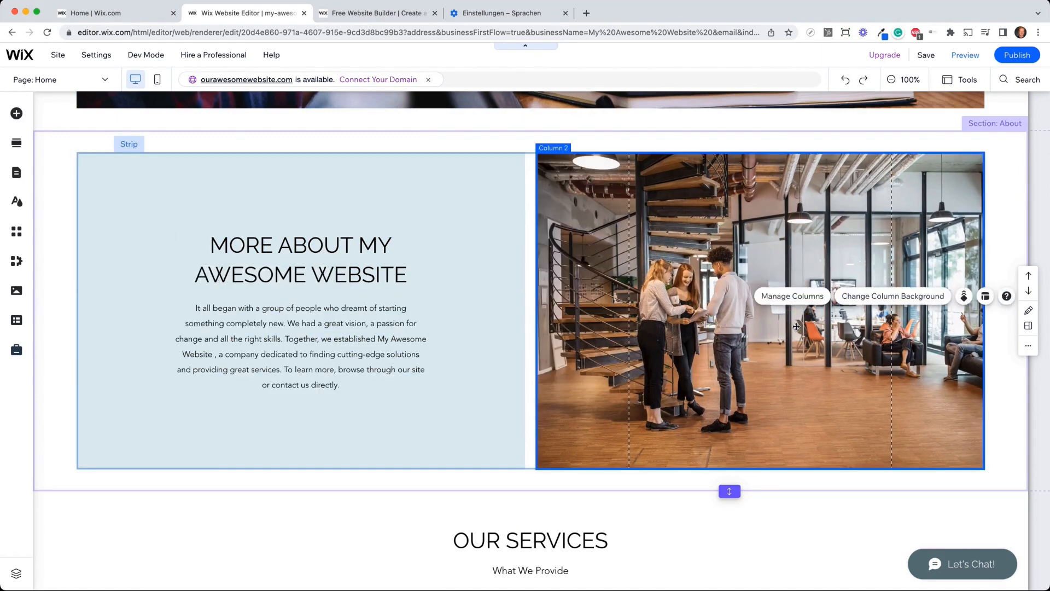
click(873, 298)
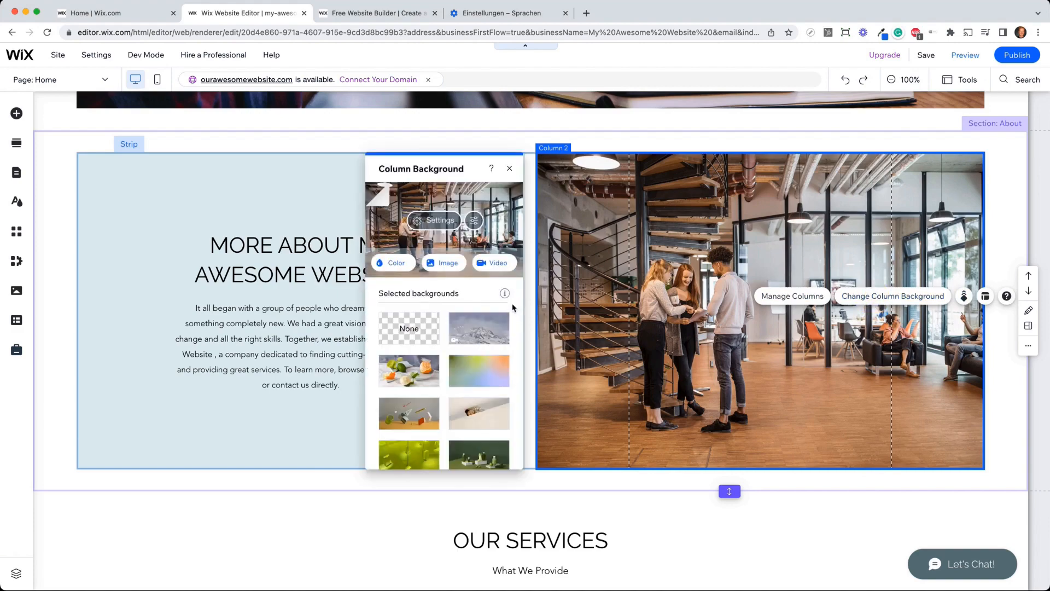
click(436, 263)
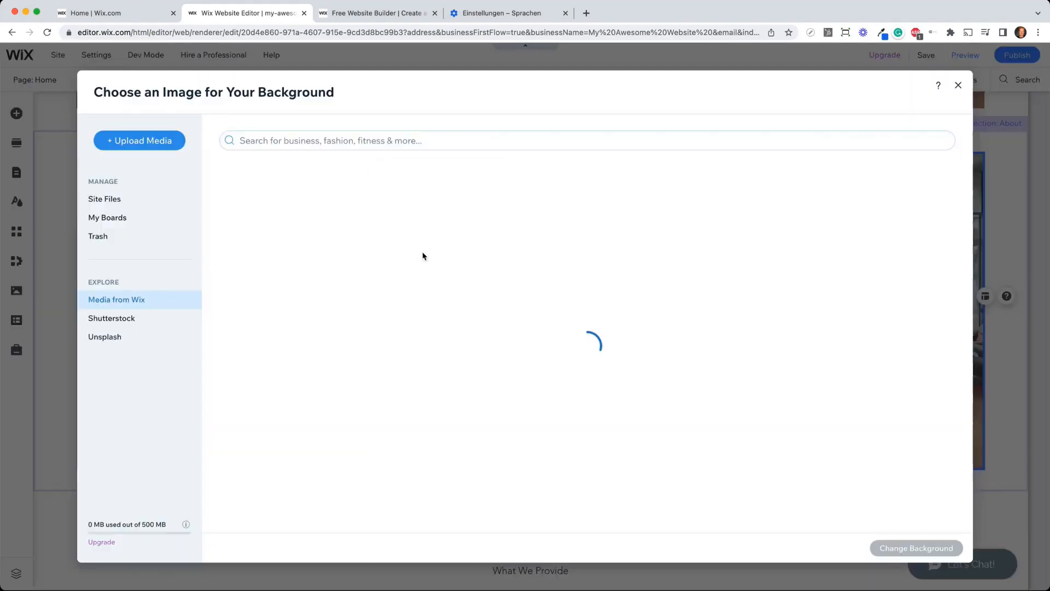
click(294, 362)
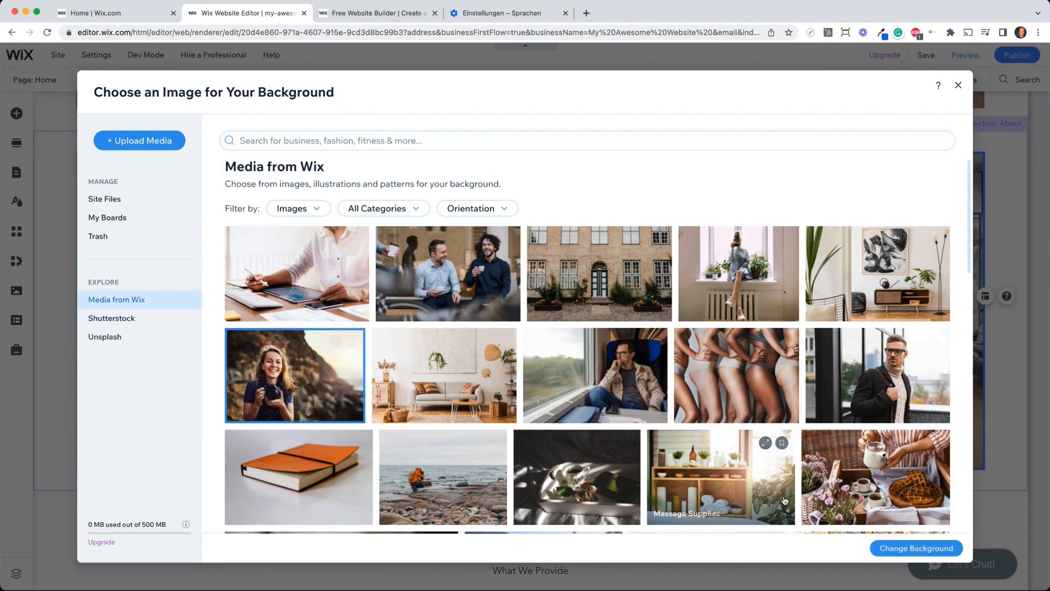
click(897, 548)
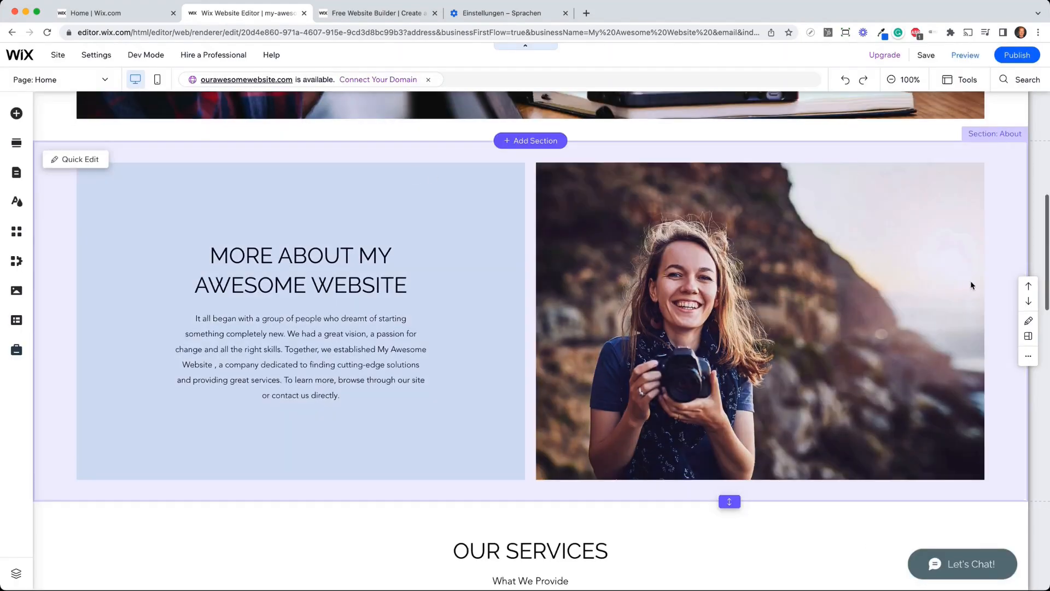
Check which contact fields can be added to the form in the Contact section
scroll(857, 285, down, 6)
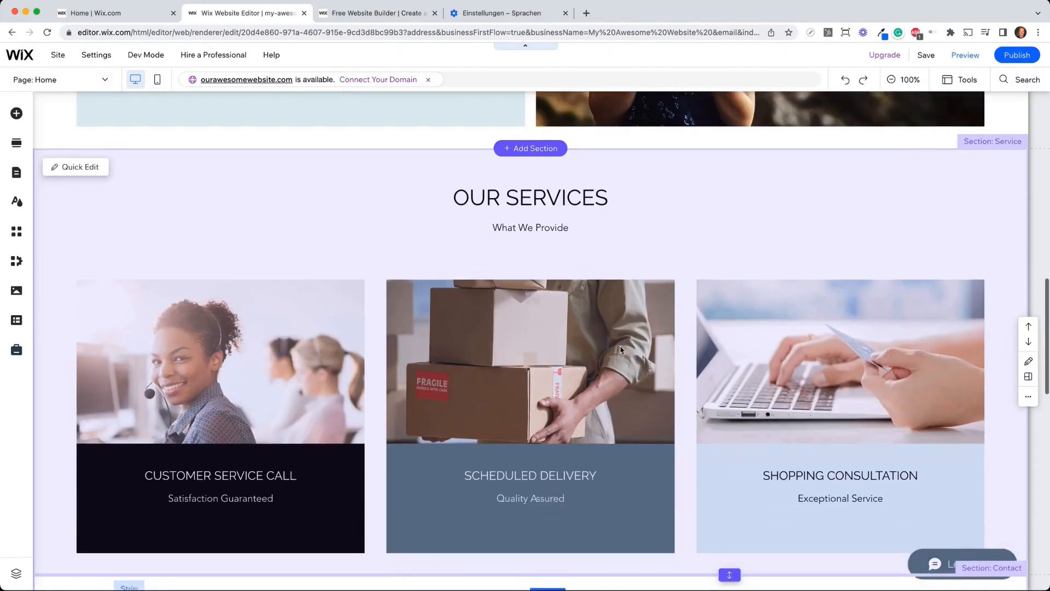
scroll(566, 423, down, 7)
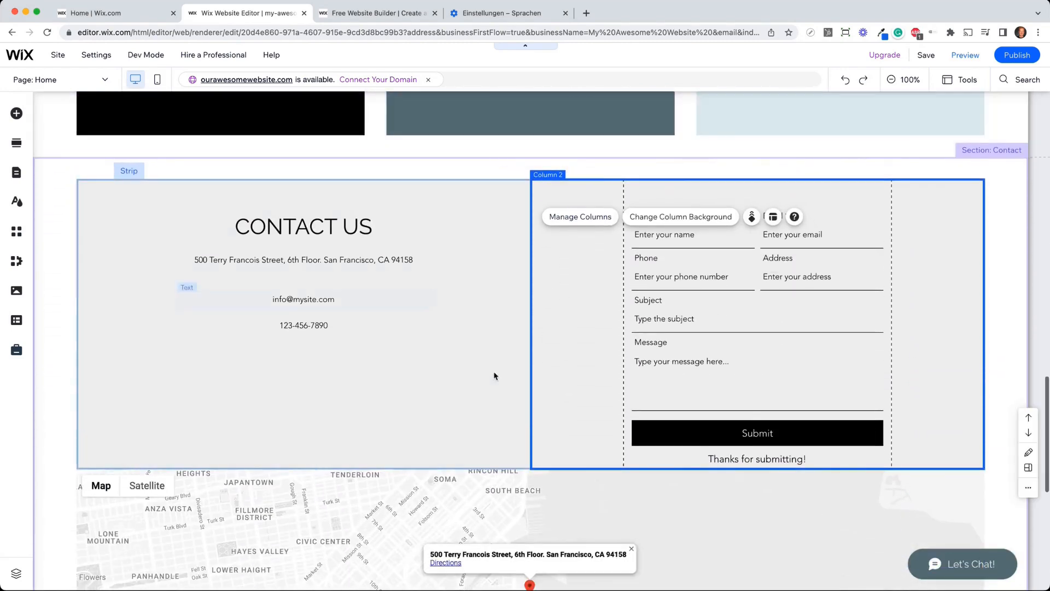
scroll(542, 372, down, 2)
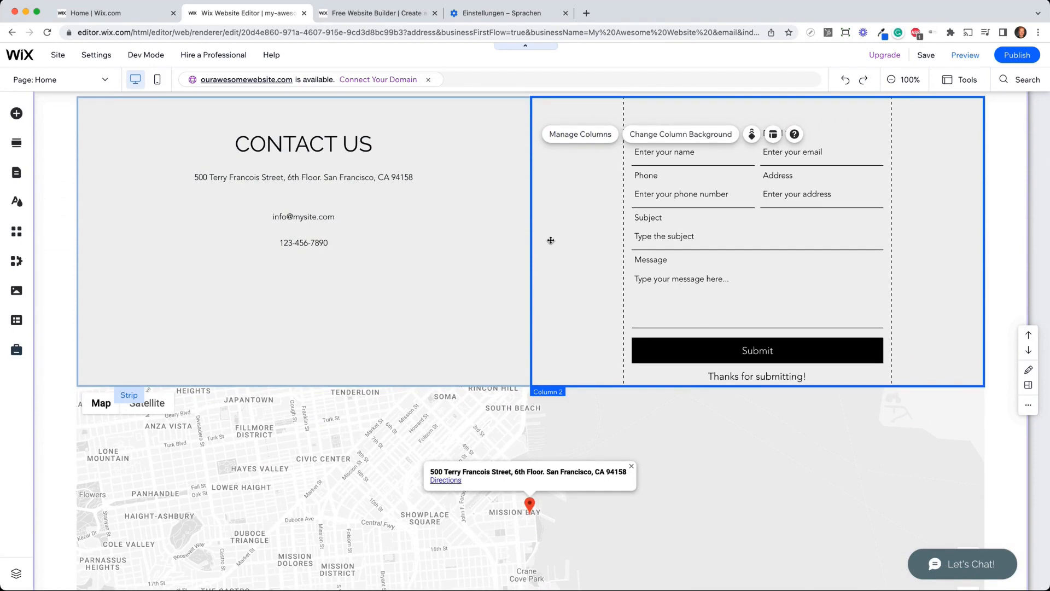
click(672, 195)
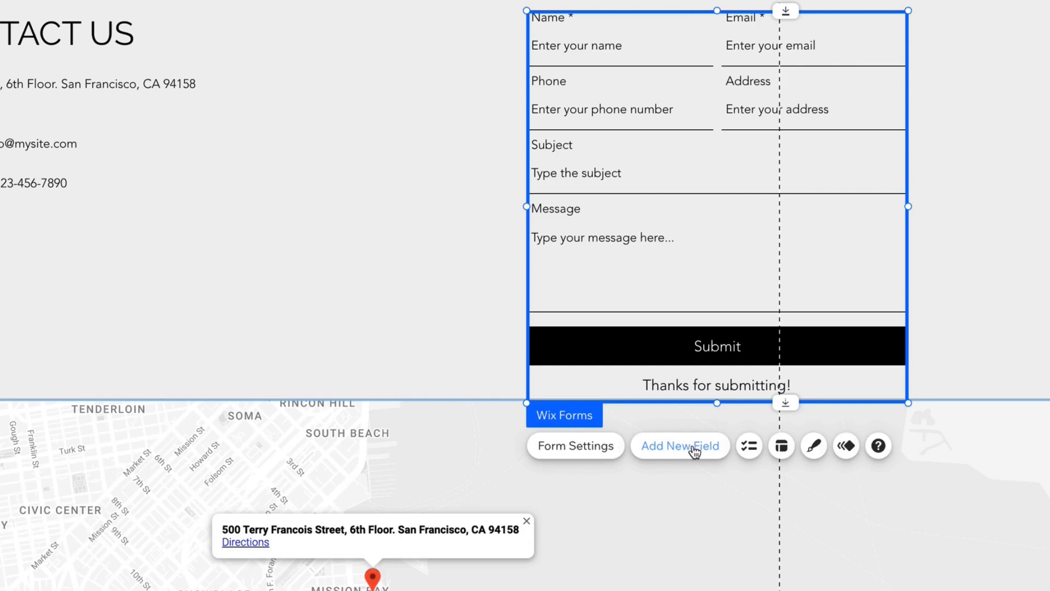
click(695, 451)
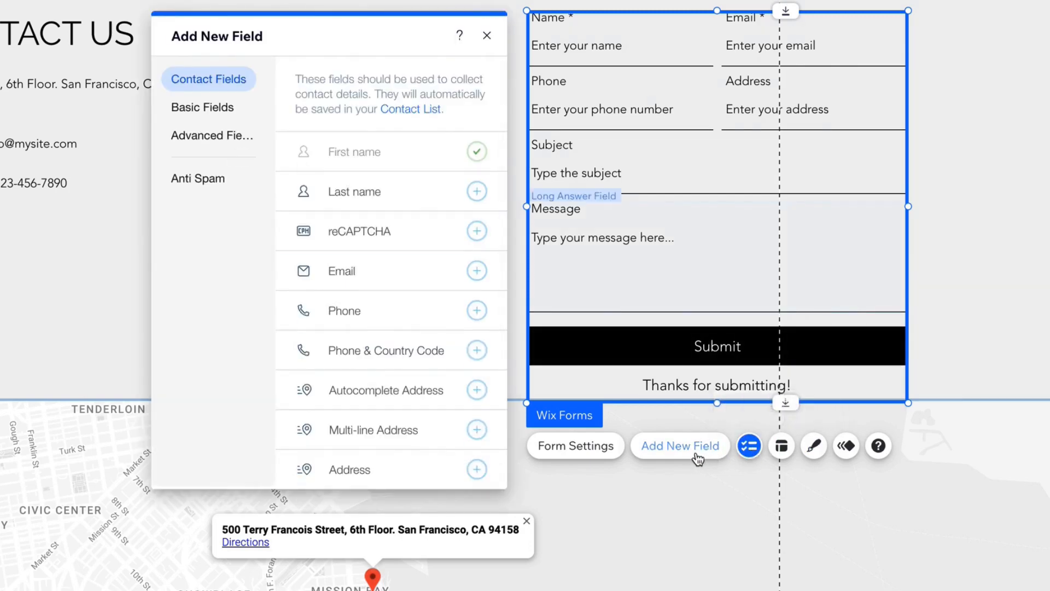
scroll(363, 234, down, 3)
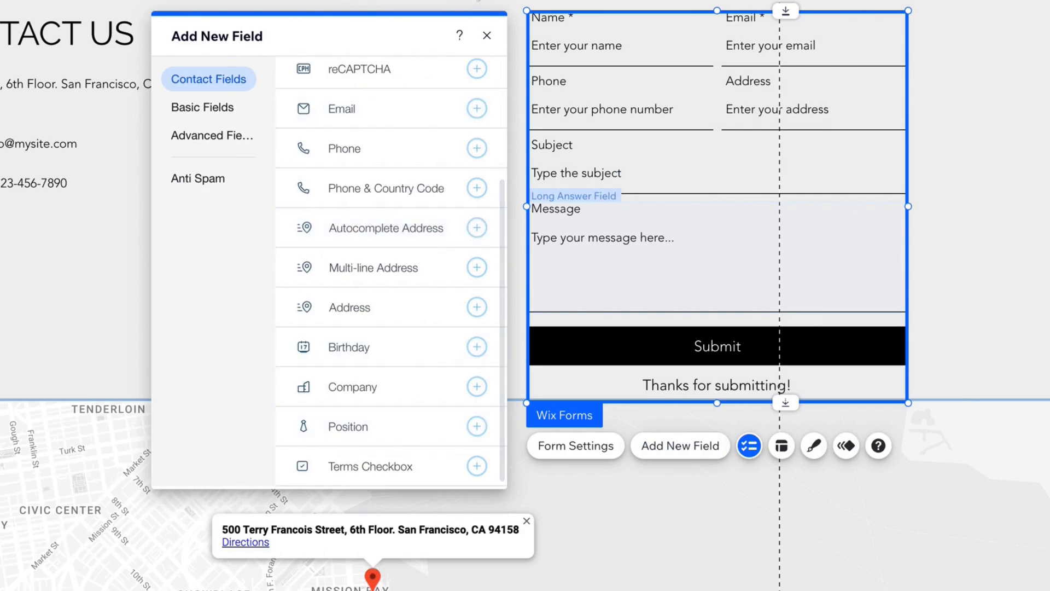
click(487, 36)
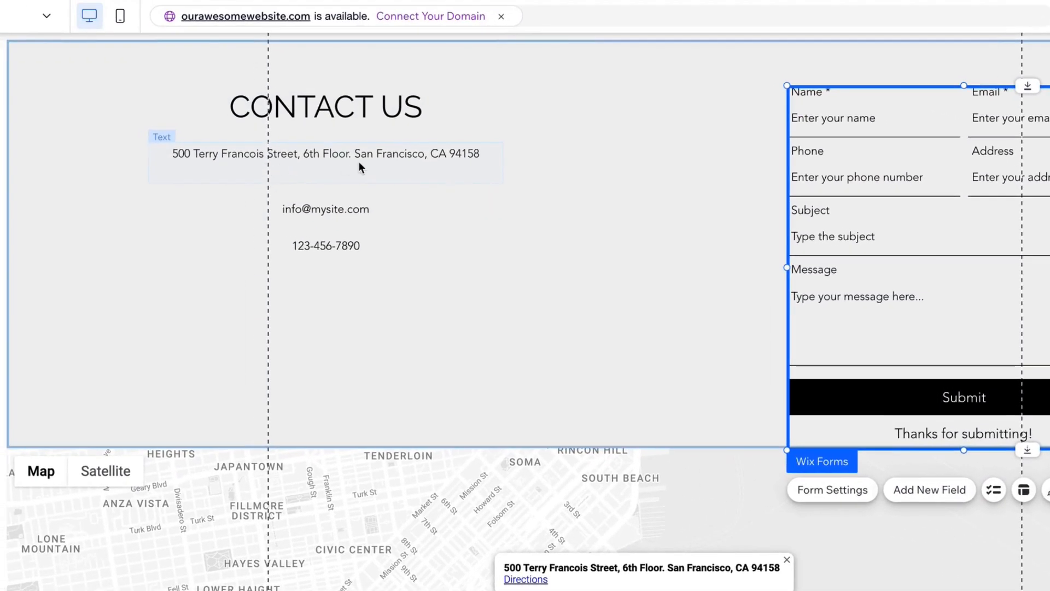
Check the location settings of the Google map below the contact form
scroll(404, 276, down, 4)
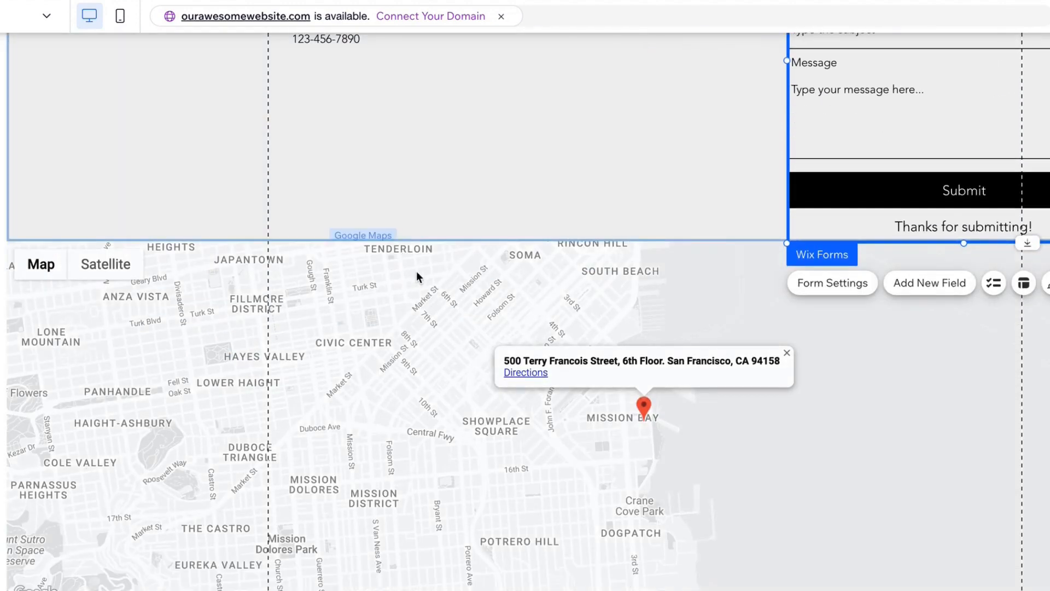
click(645, 448)
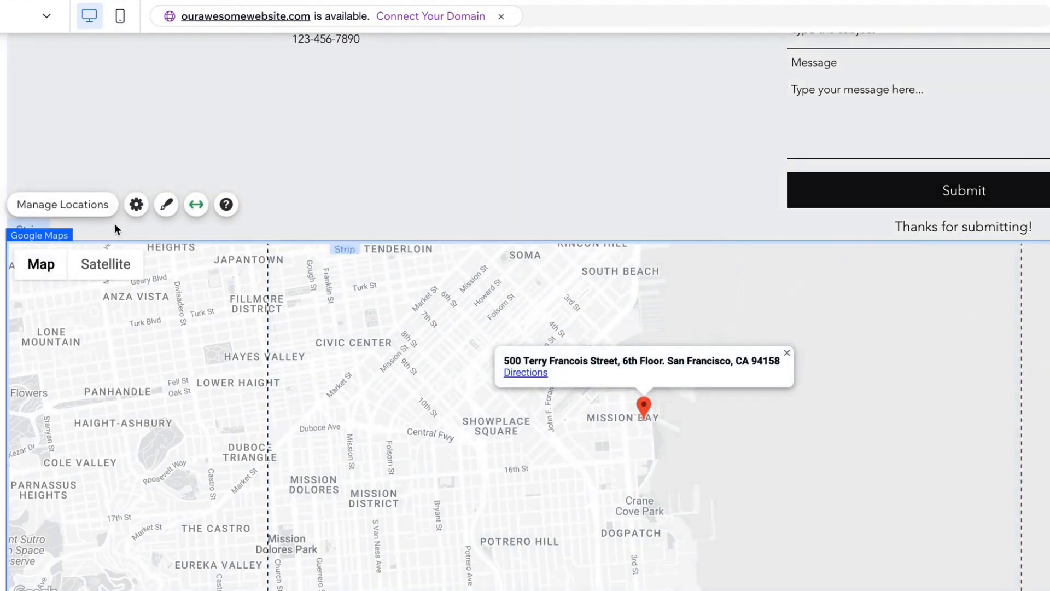
click(98, 212)
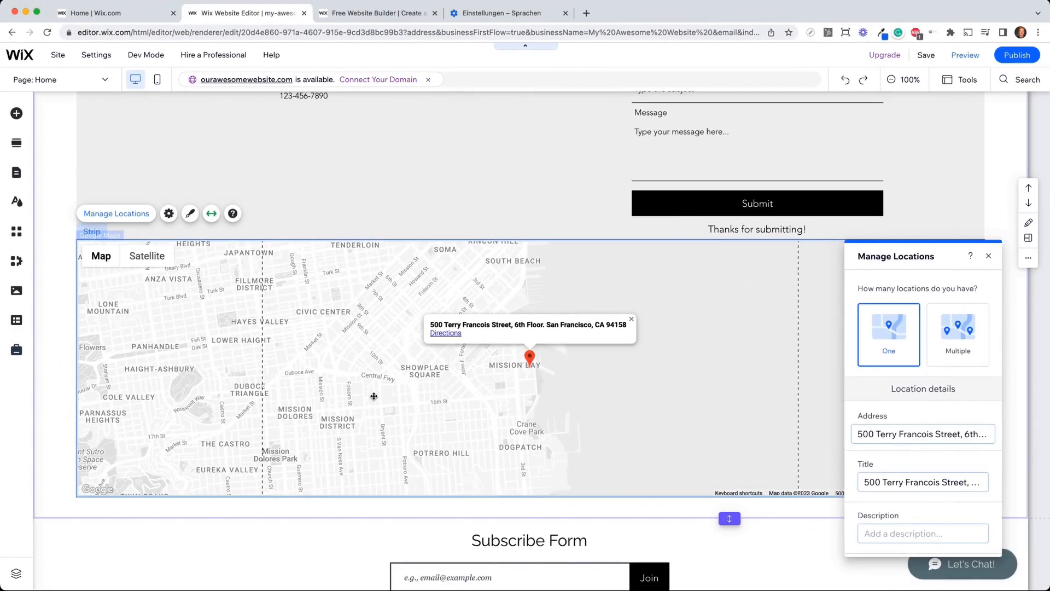
scroll(644, 375, down, 4)
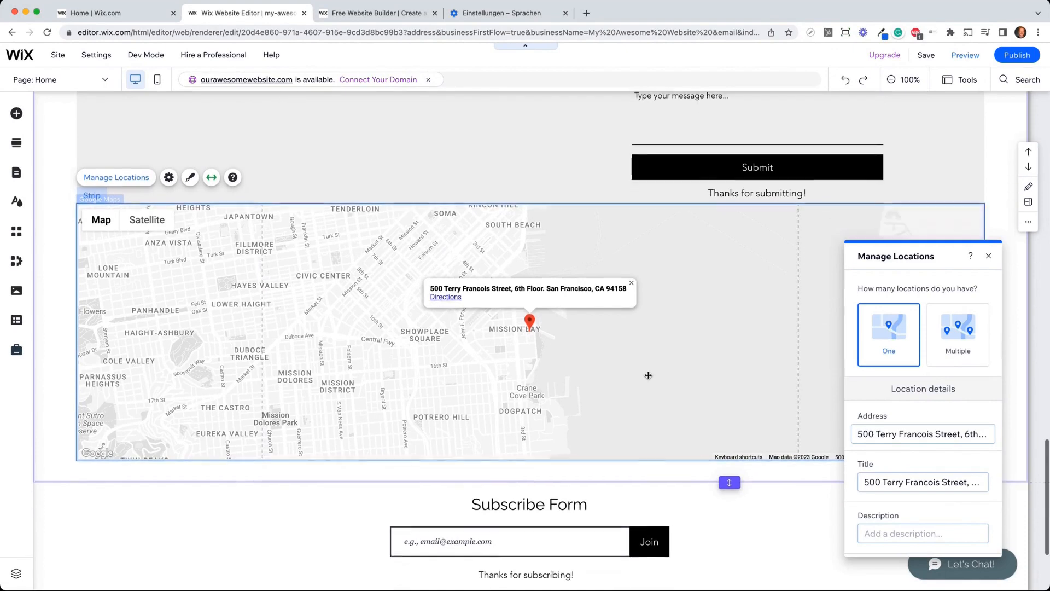
click(731, 370)
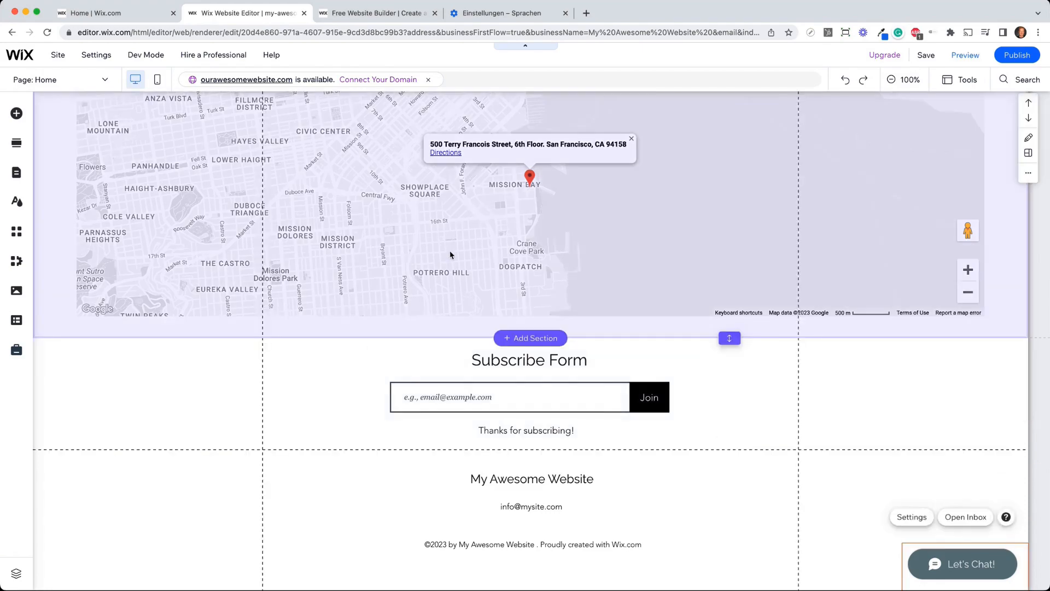
Delete the Our Services section from the home page while viewing the page at 50% zoom
scroll(450, 253, up, 9)
click(900, 79)
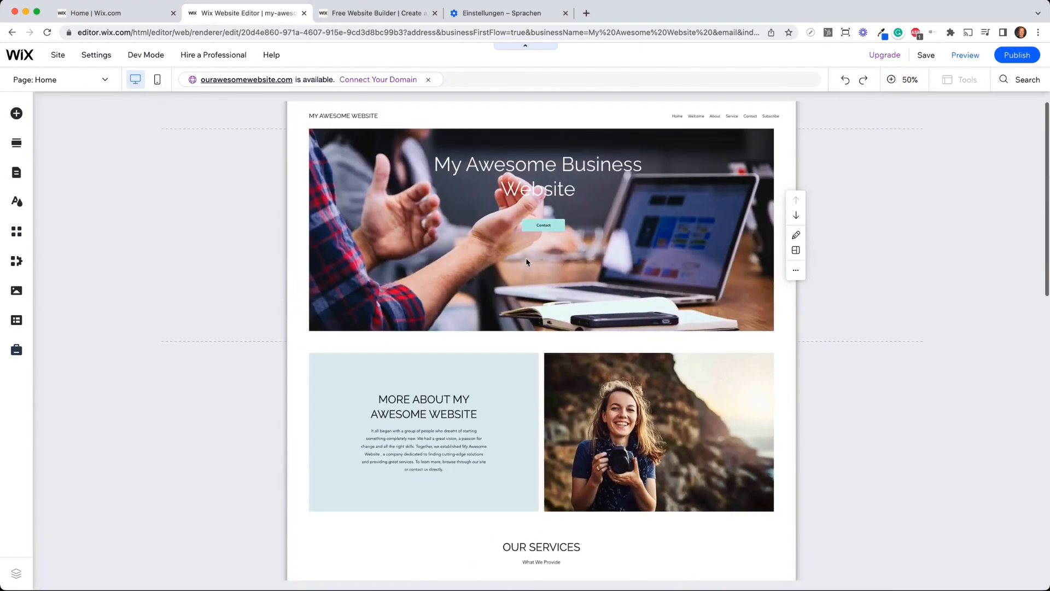
scroll(563, 481, down, 2)
scroll(563, 481, down, 6)
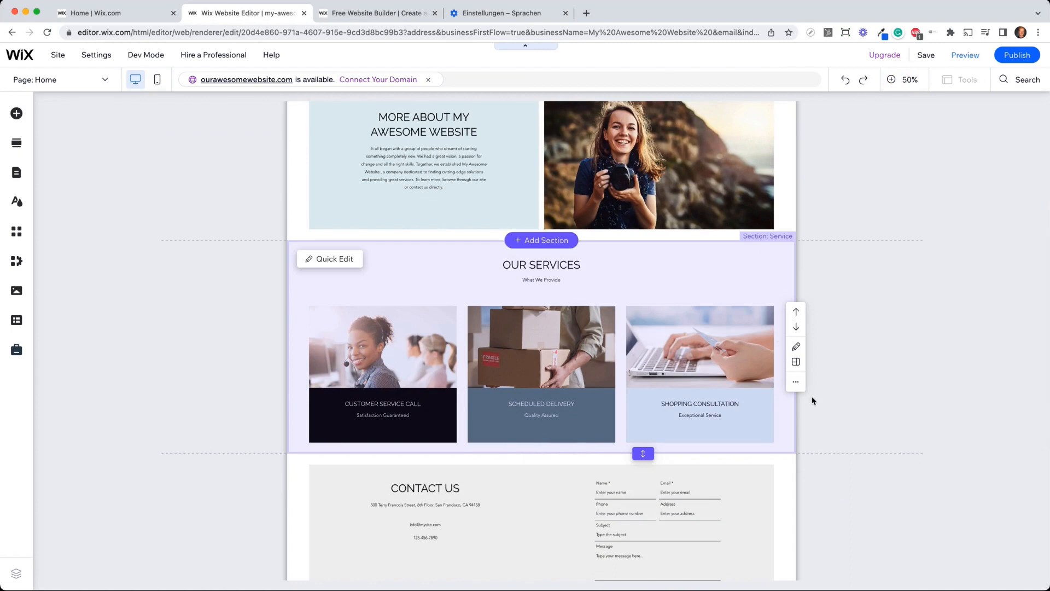
click(795, 382)
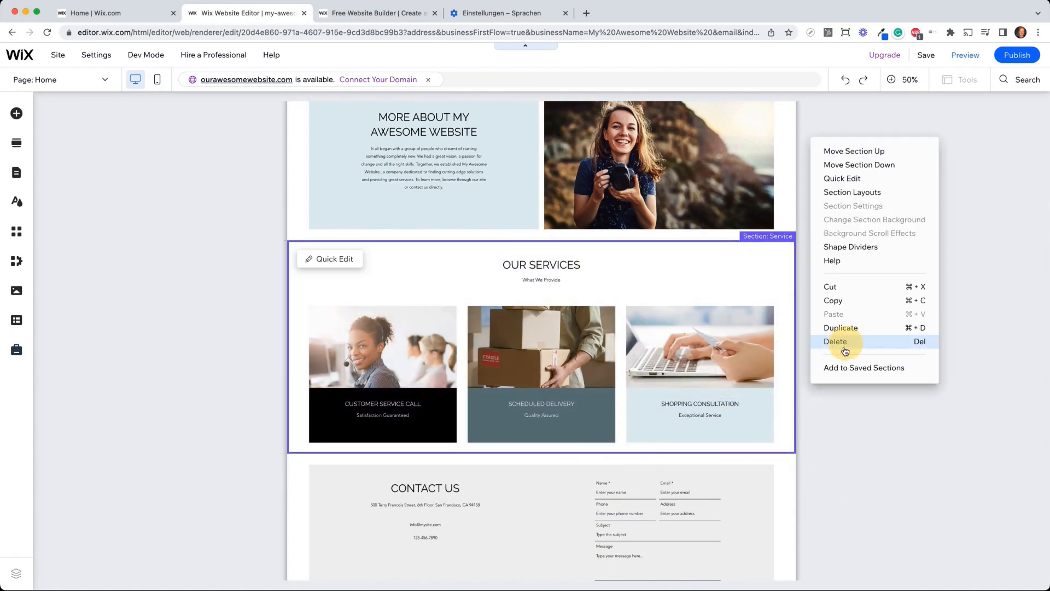
click(842, 345)
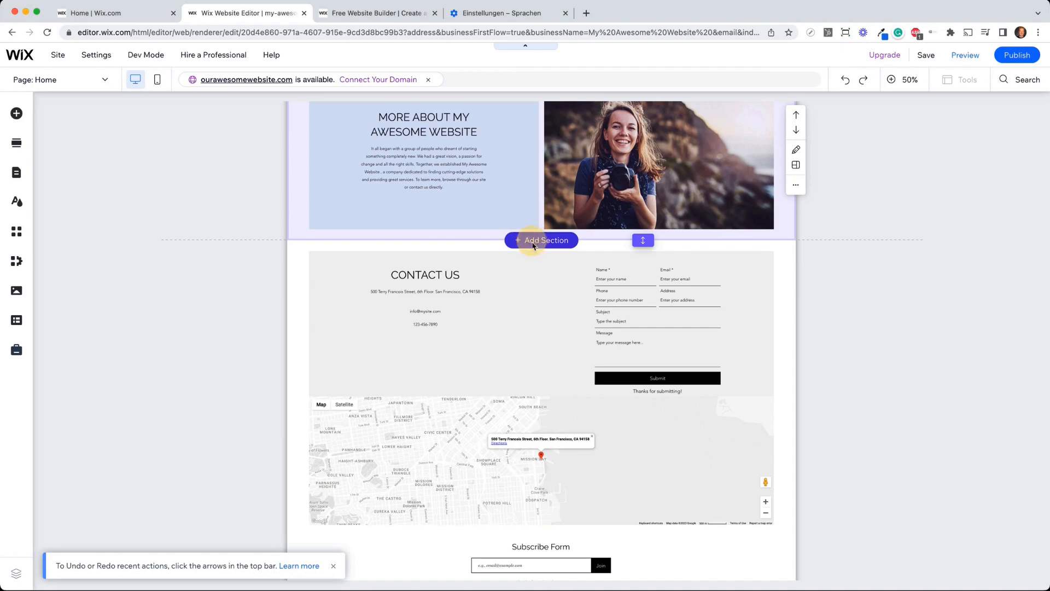
Add the three-member Meet the Team section from the Team designs between the About and Contact sections
click(533, 241)
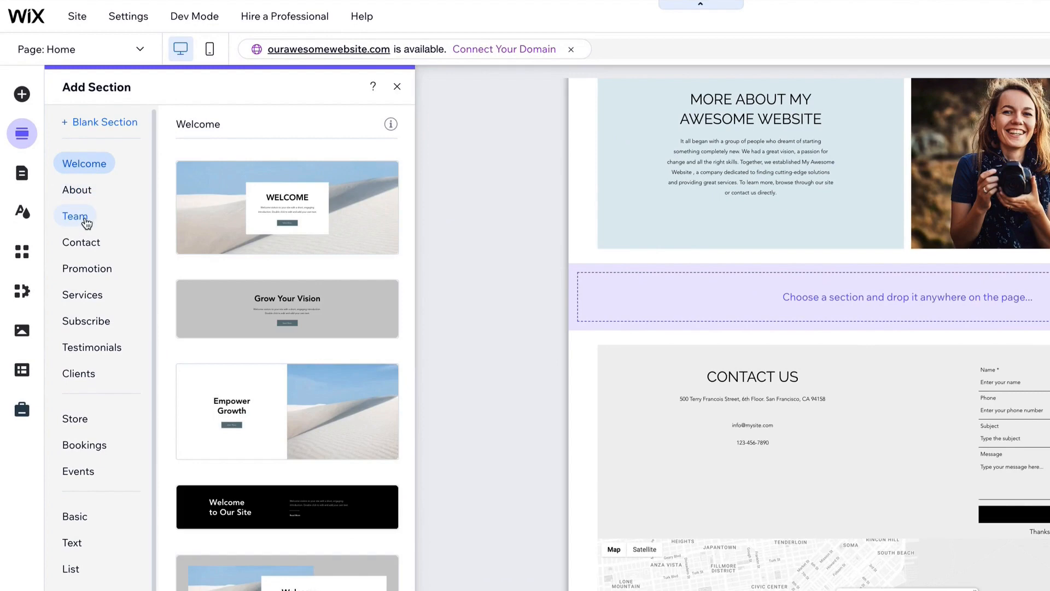
scroll(274, 243, down, 1)
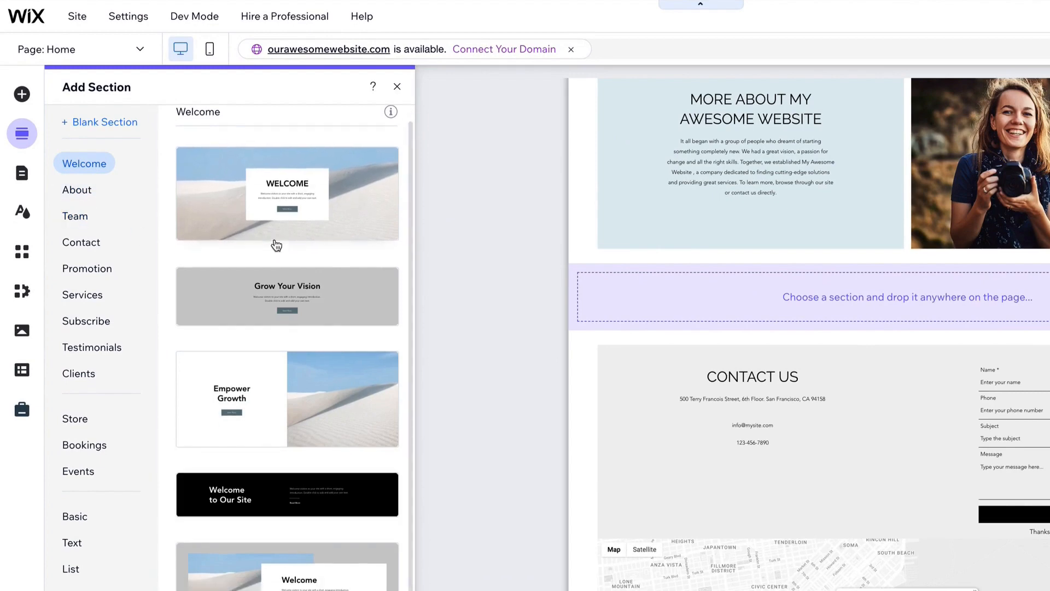
click(89, 220)
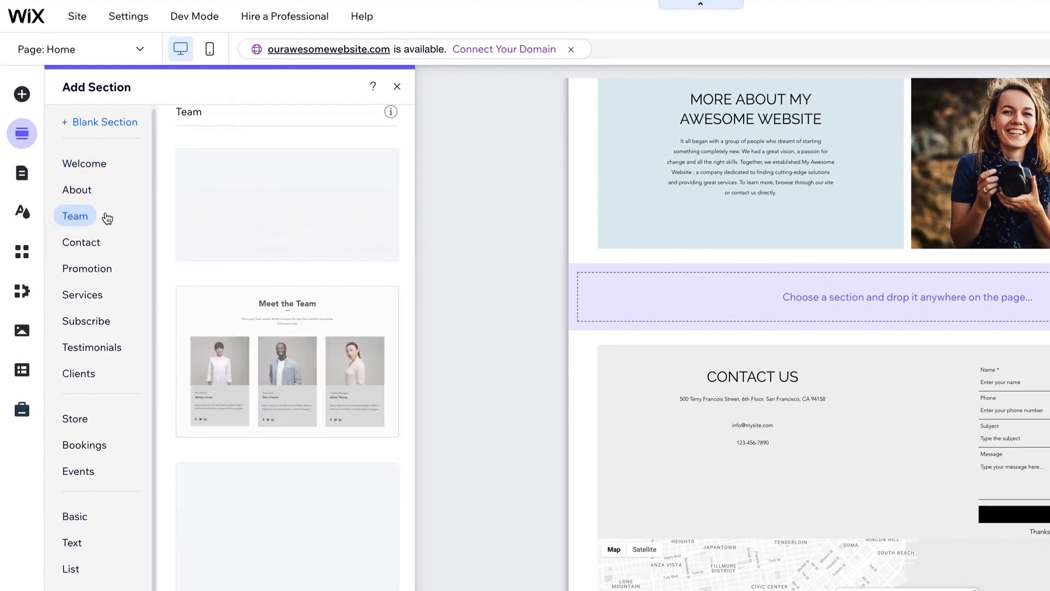
click(329, 368)
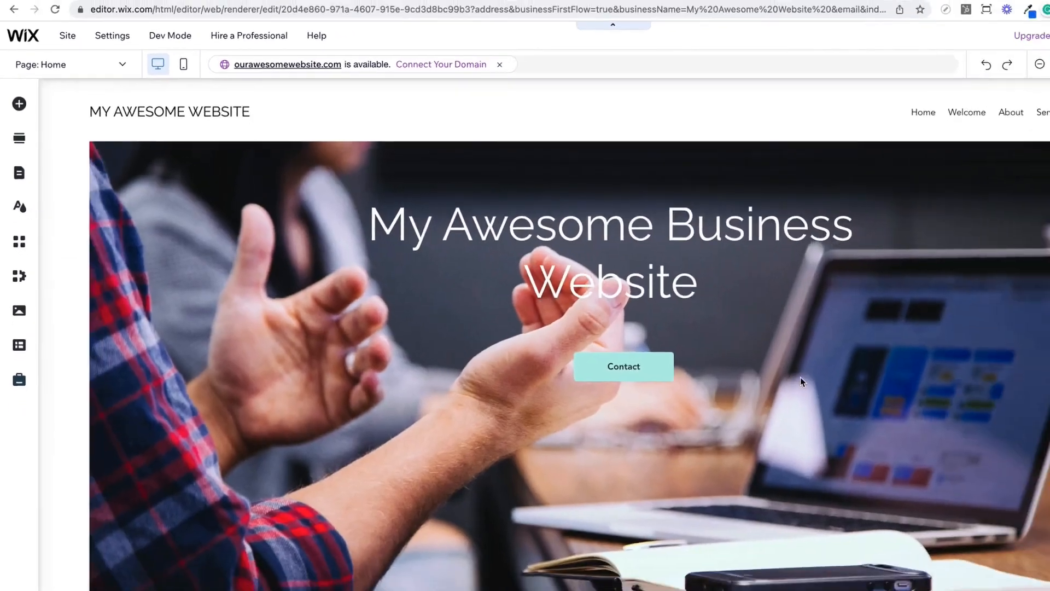
Examine the new Team section's intro text and repeater of member cards within the home page
scroll(915, 404, down, 6)
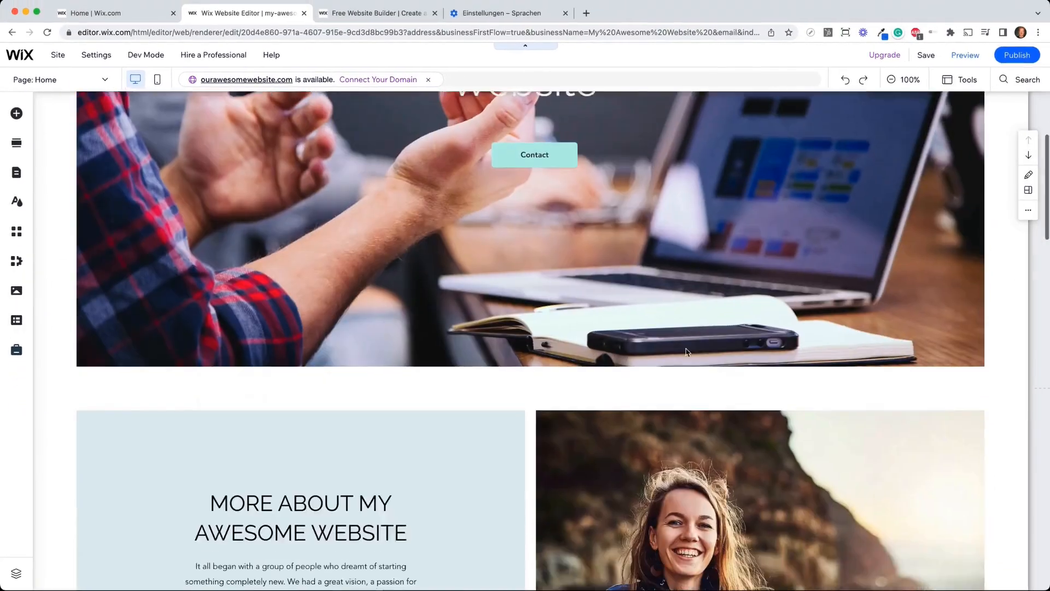
scroll(683, 349, down, 2)
scroll(586, 295, down, 7)
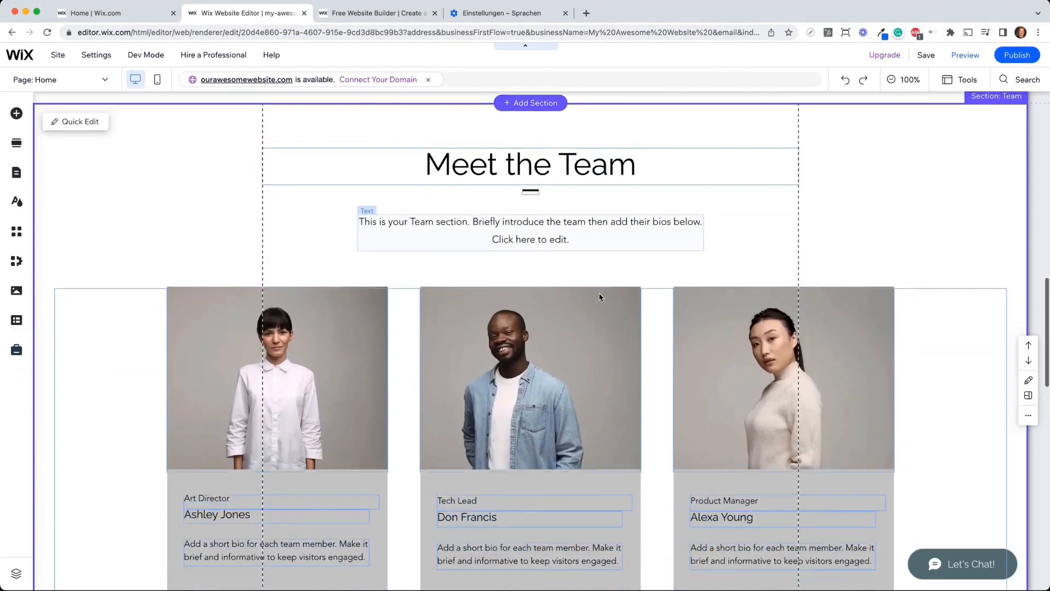
scroll(549, 295, down, 1)
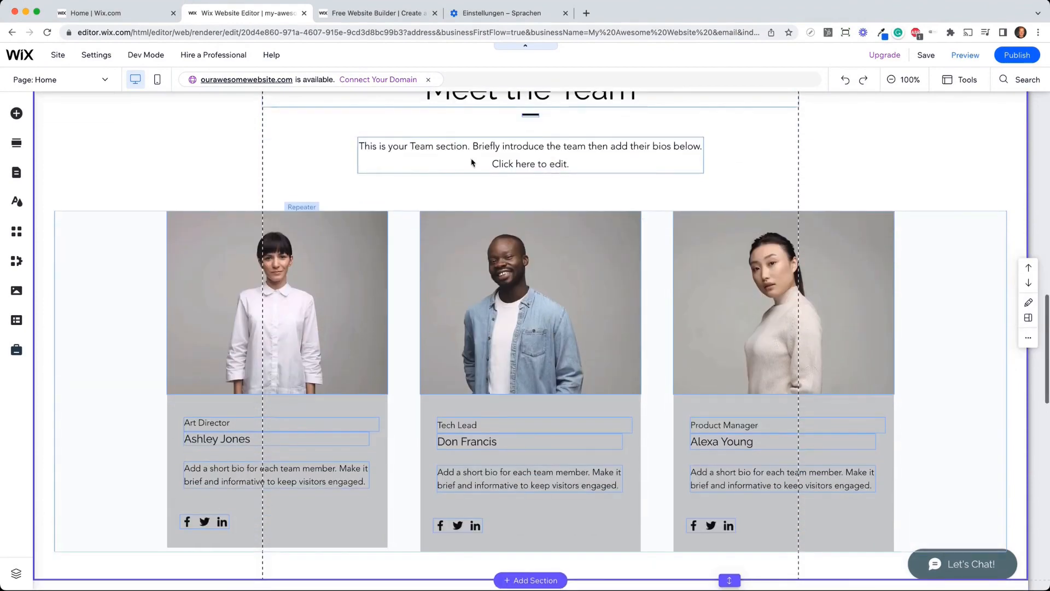
click(298, 236)
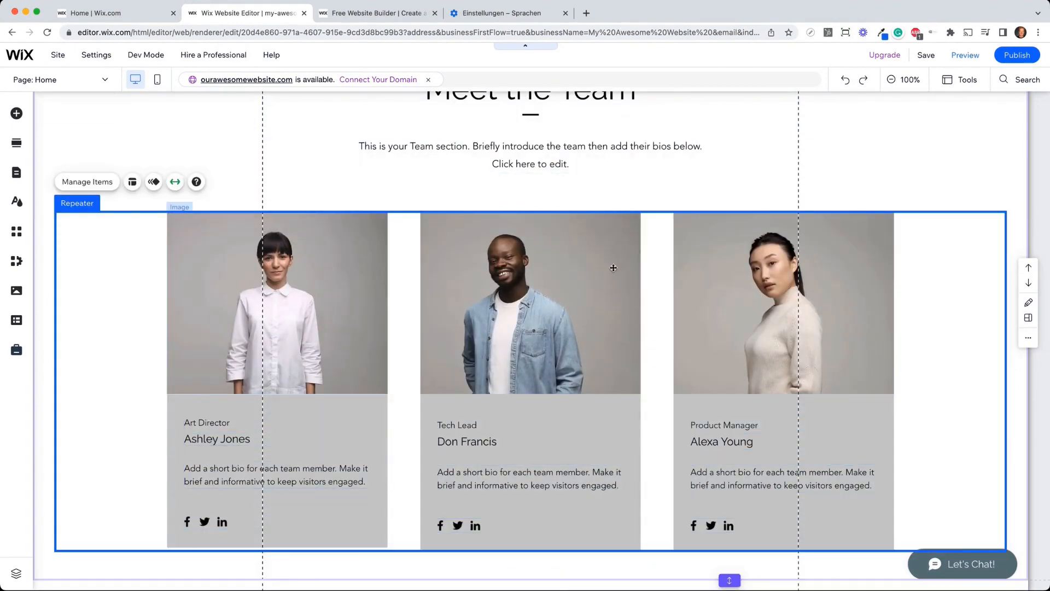
click(904, 80)
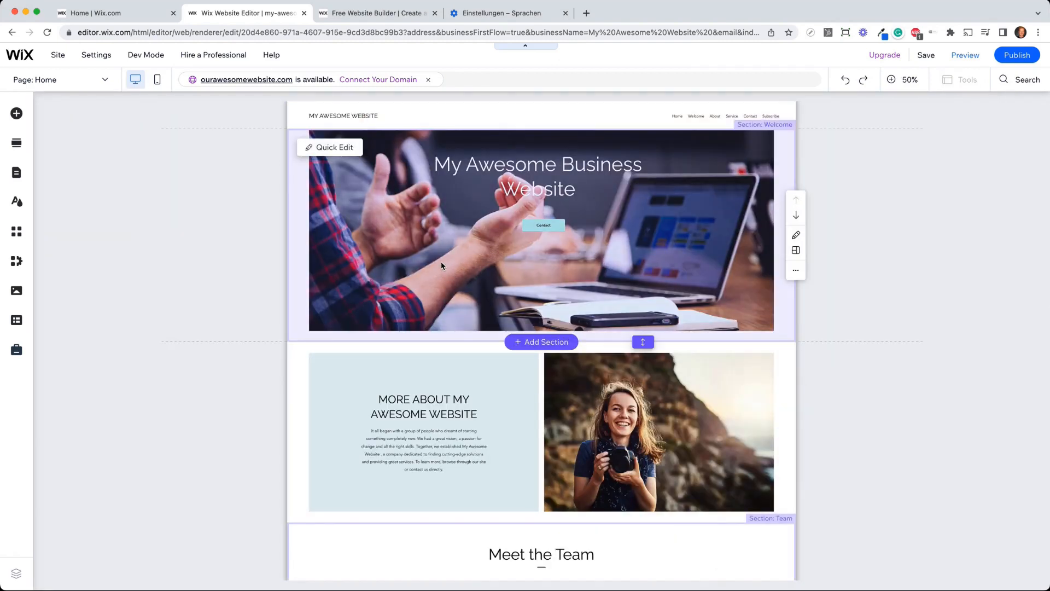
Add a new site page from the Basic template in the Projects category, keeping Projects as its name
click(16, 176)
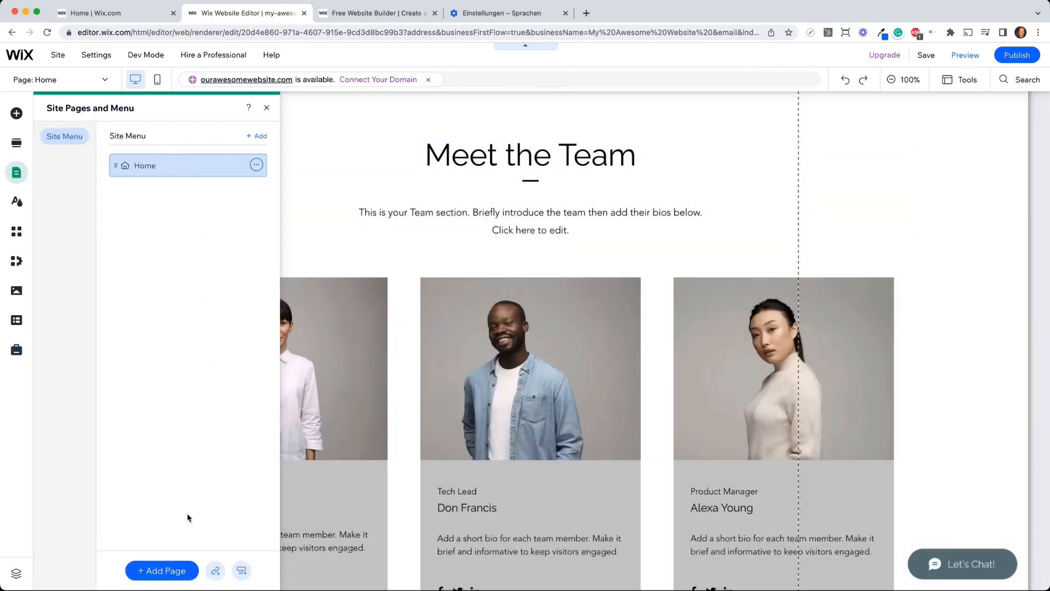
click(145, 570)
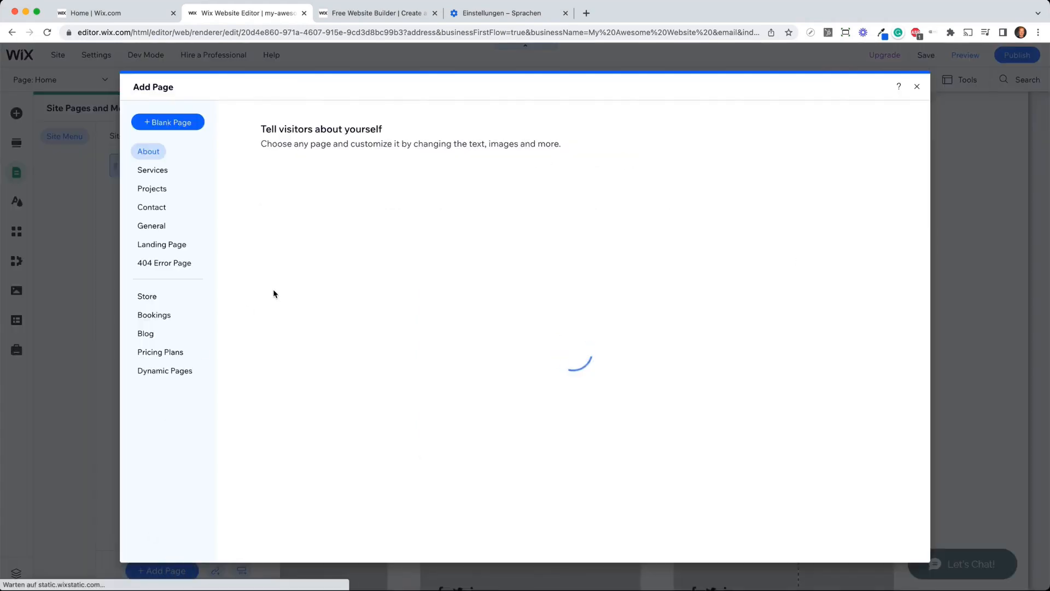
click(155, 191)
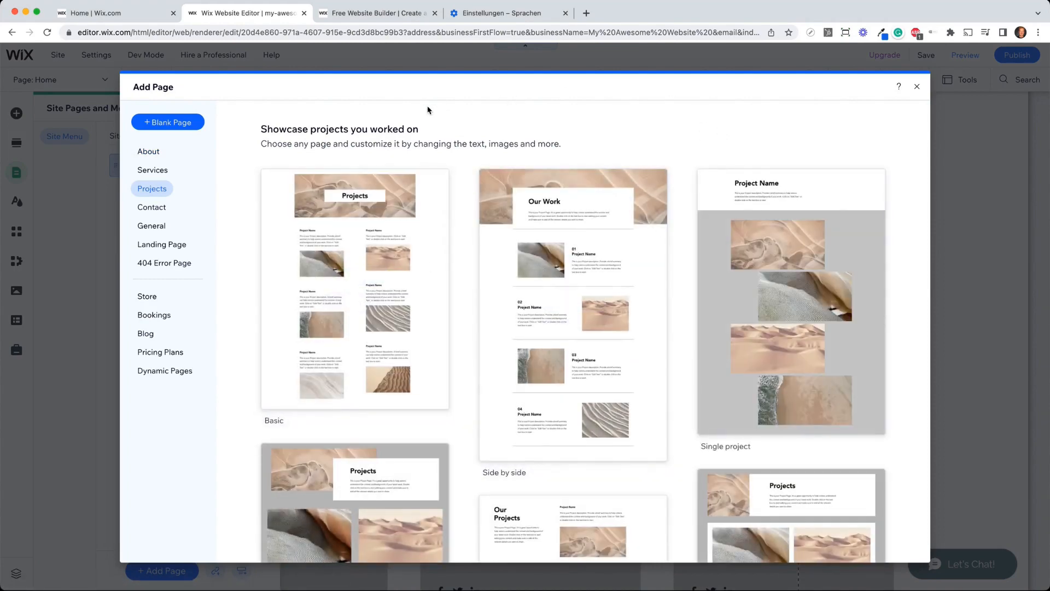
scroll(694, 246, down, 5)
scroll(694, 246, up, 5)
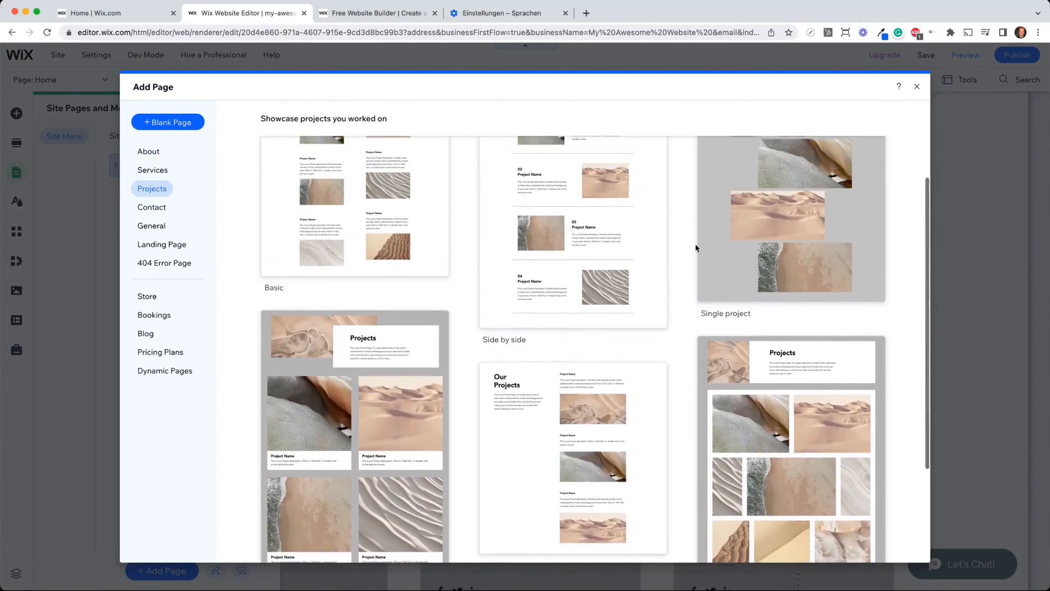
mouse_move(363, 242)
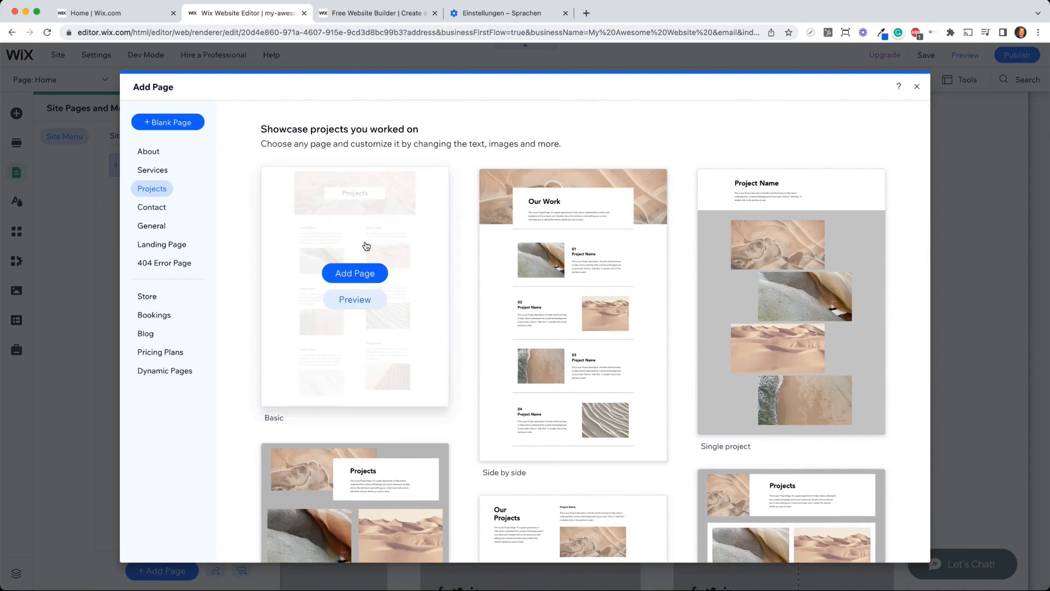
click(368, 275)
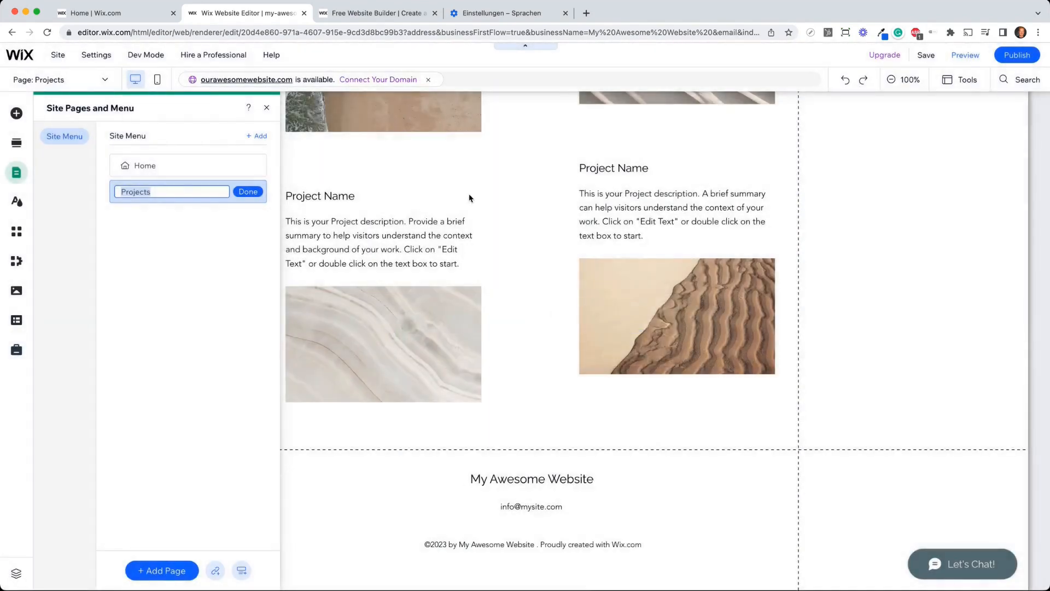
scroll(437, 187, up, 10)
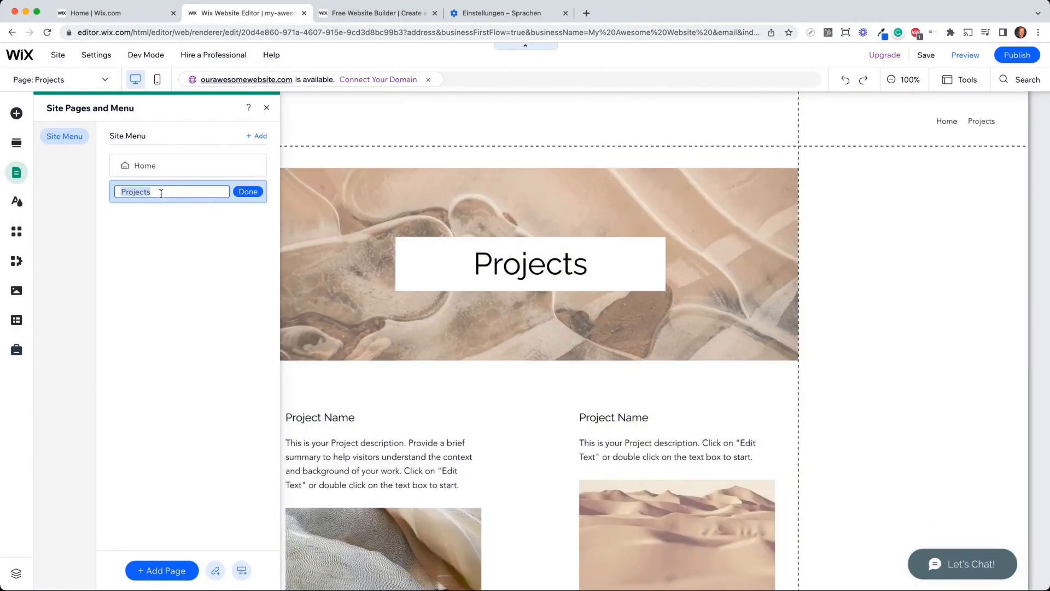
click(245, 193)
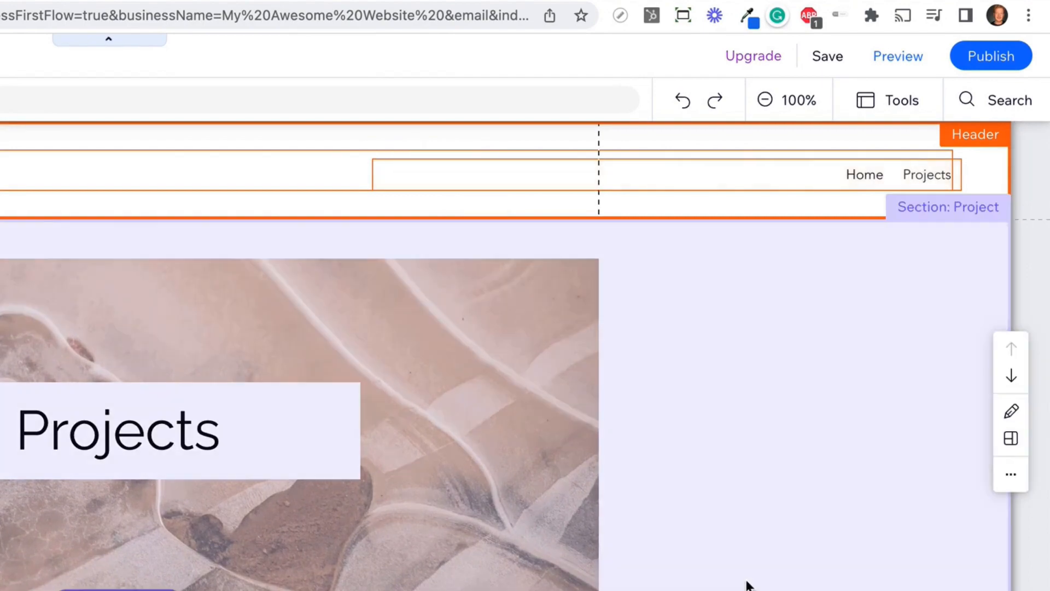
Examine the new Projects page's title banner and the repeater of project names, descriptions and images
click(750, 563)
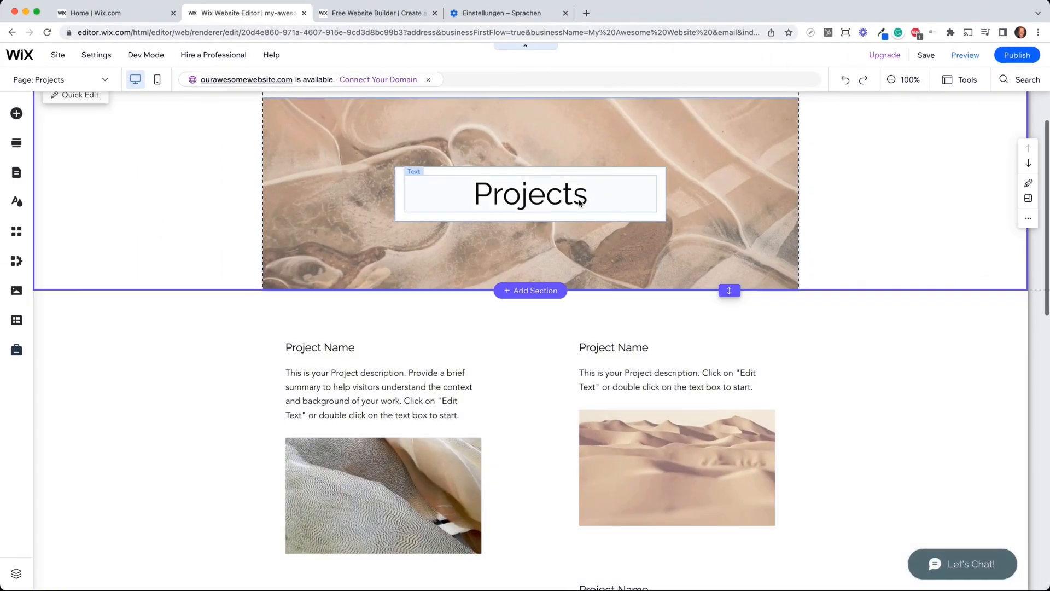
click(579, 202)
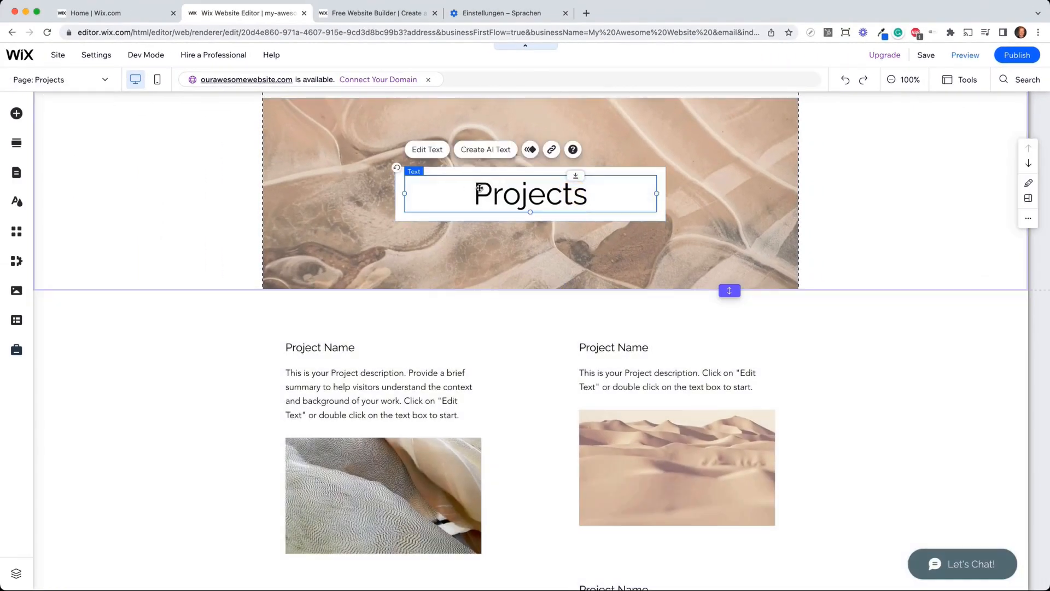
scroll(585, 405, down, 3)
click(319, 284)
scroll(366, 355, down, 3)
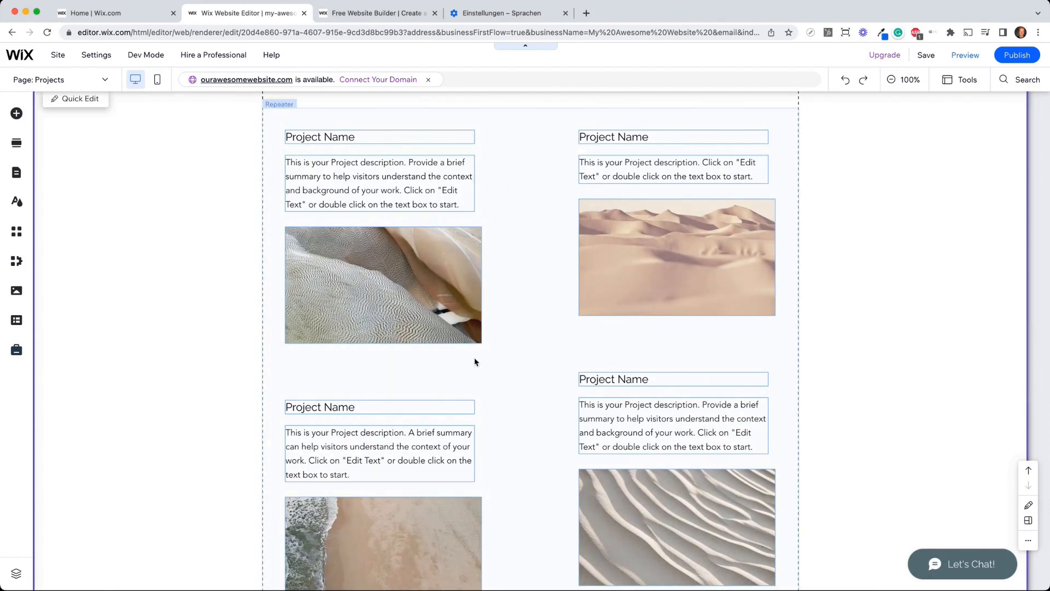
scroll(542, 341, up, 8)
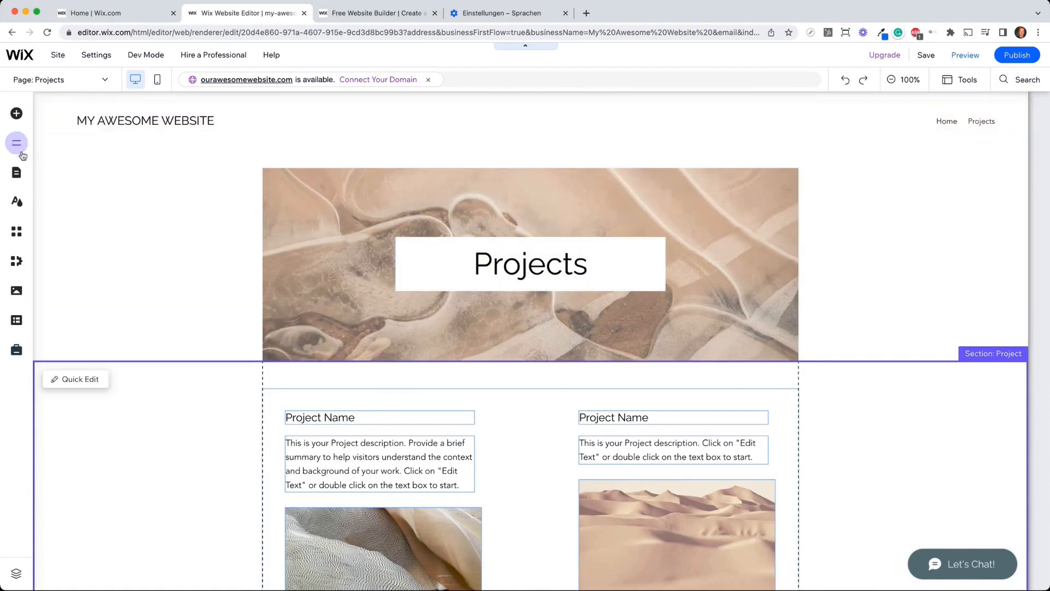
Review the site design options, including the featured color and text themes, page background and page transitions
click(16, 172)
click(17, 204)
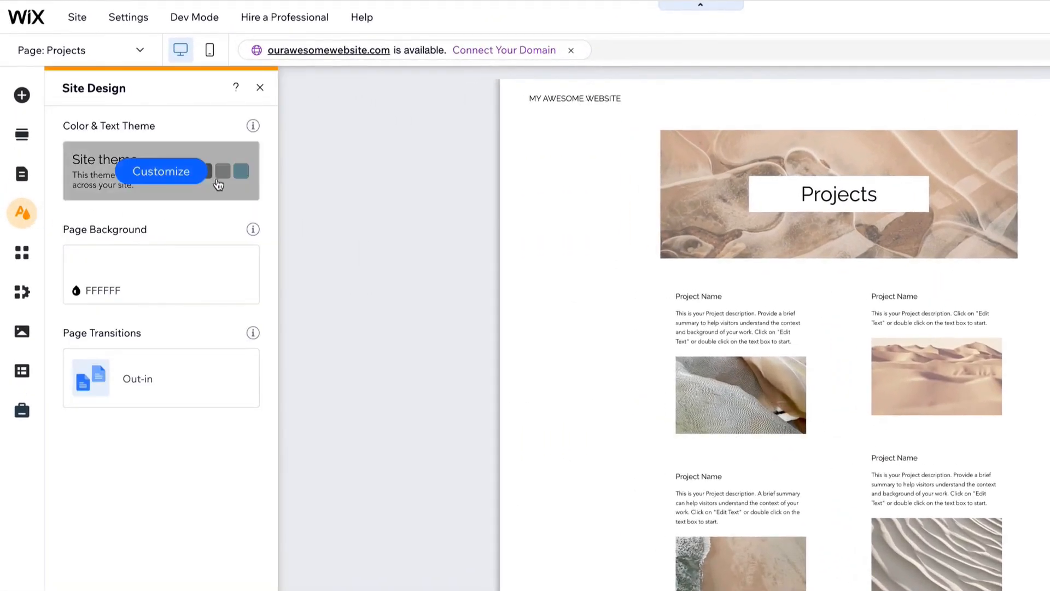
click(152, 172)
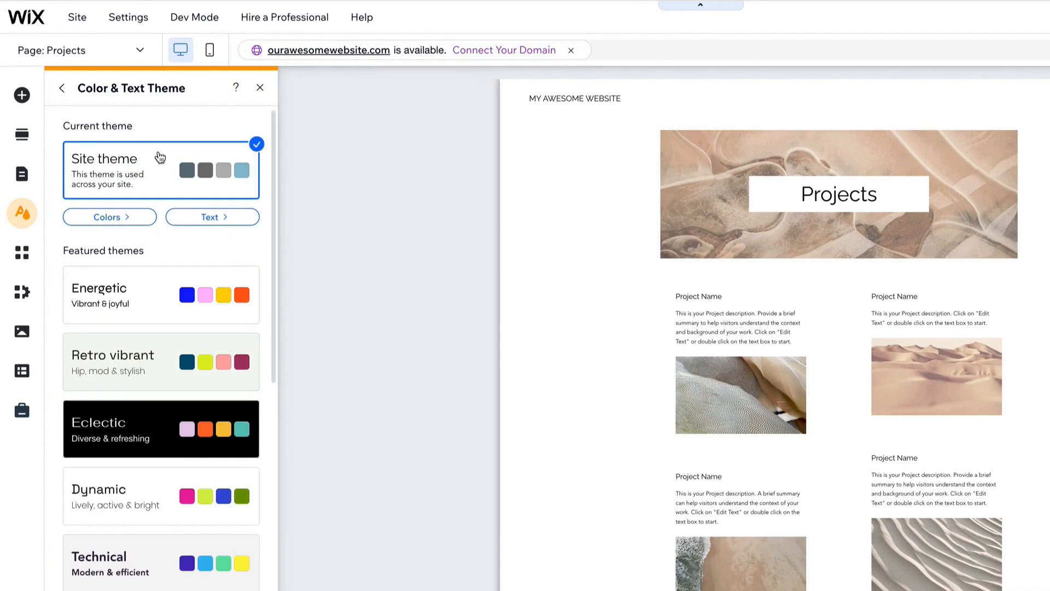
click(62, 88)
mouse_move(164, 285)
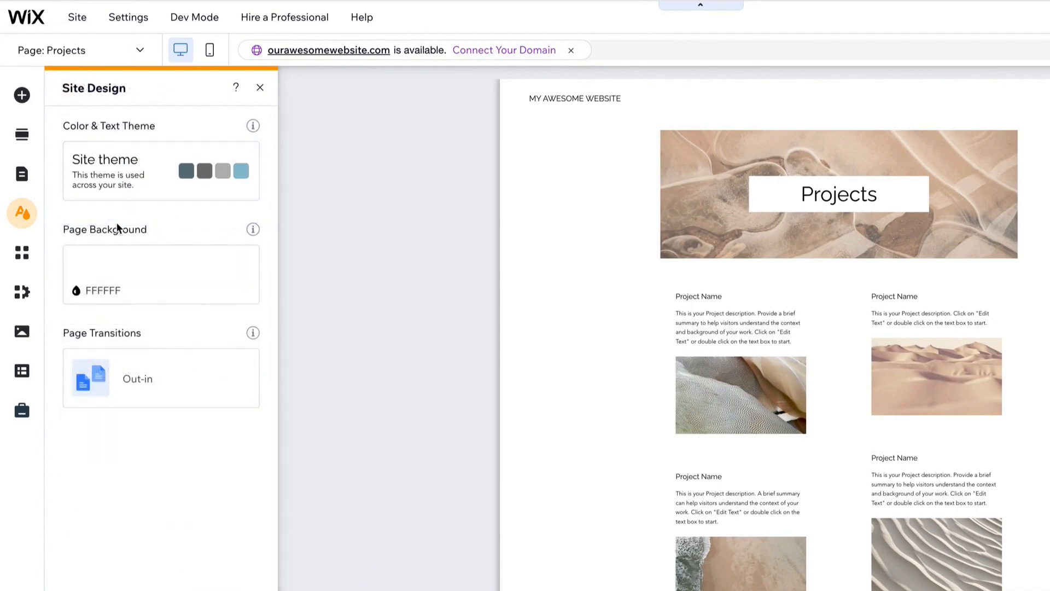
Open the Wix App Market from the editor and browse its available apps
click(22, 252)
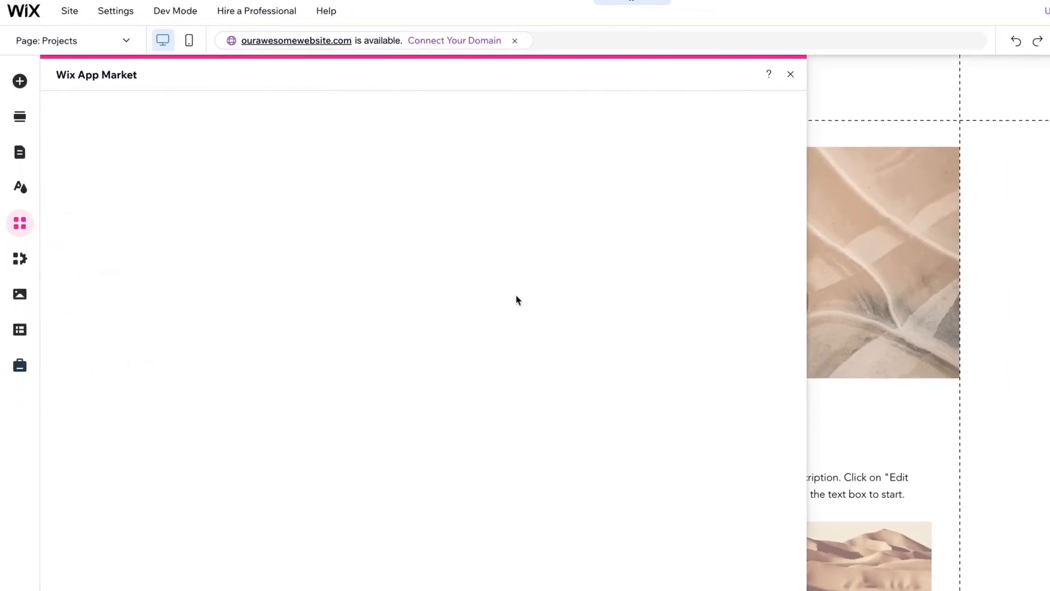
scroll(629, 323, down, 1)
scroll(715, 328, down, 4)
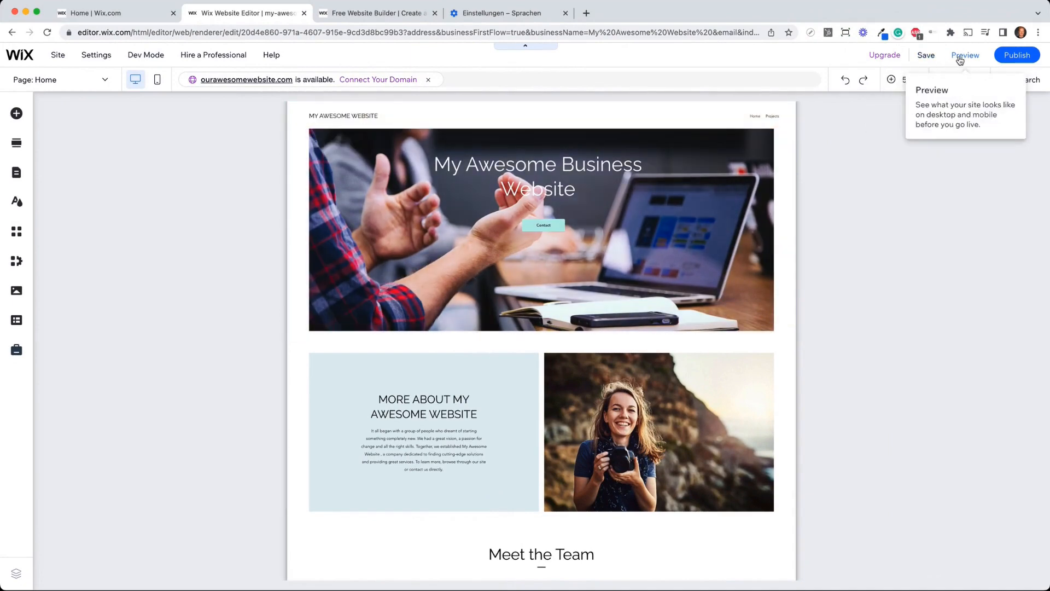
Preview the home page down to its Contact Us section and publish the site
click(962, 55)
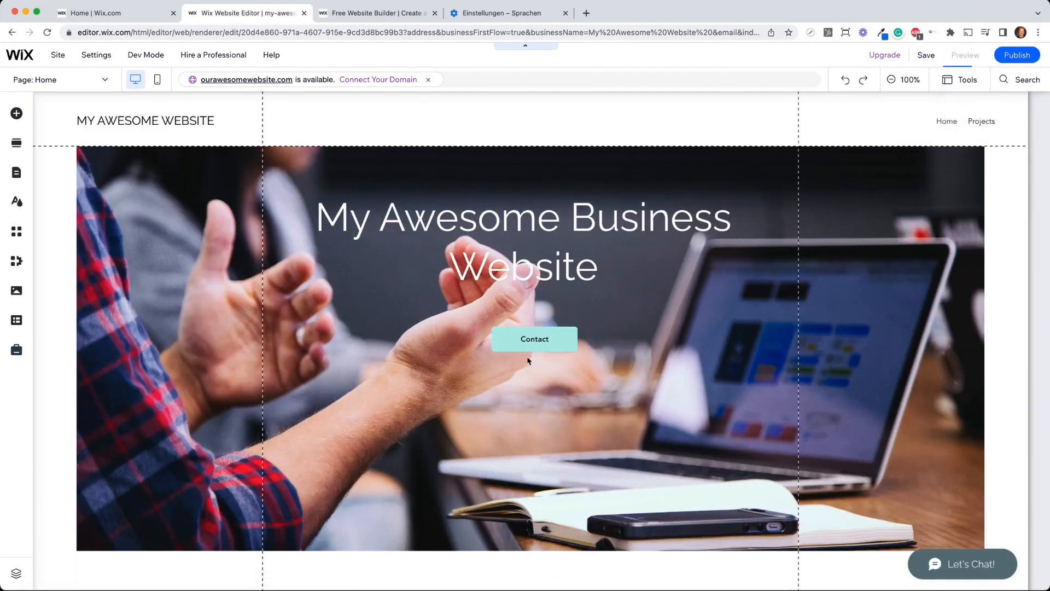
scroll(539, 357, down, 10)
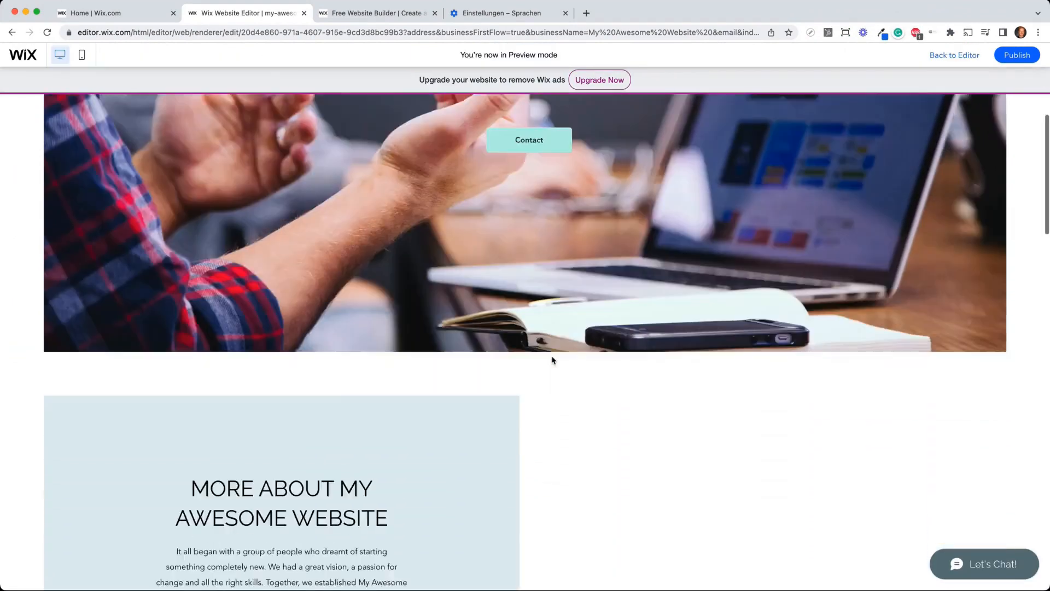
scroll(553, 359, down, 15)
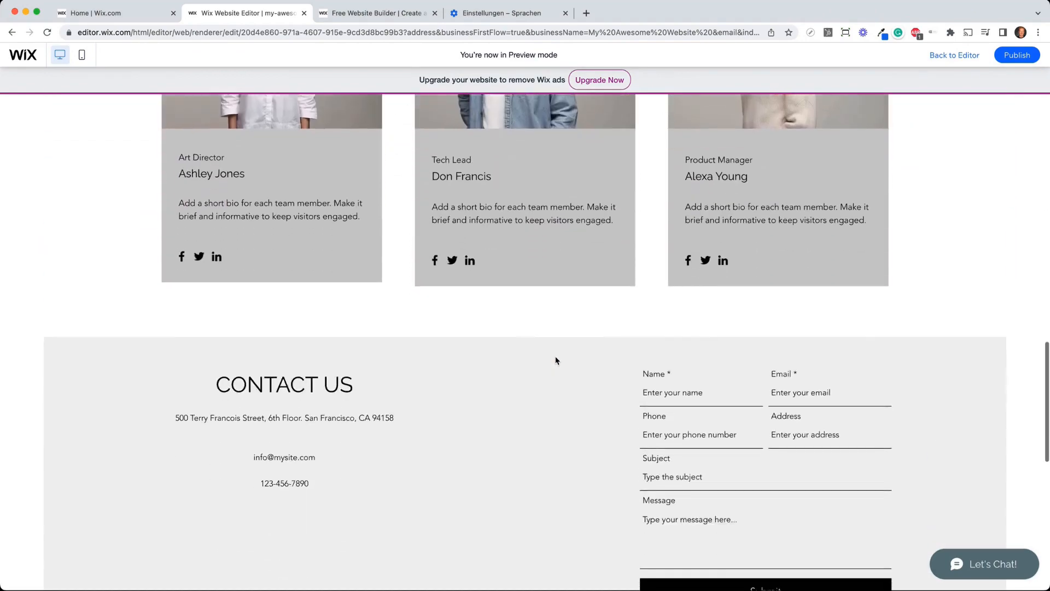
scroll(556, 358, up, 12)
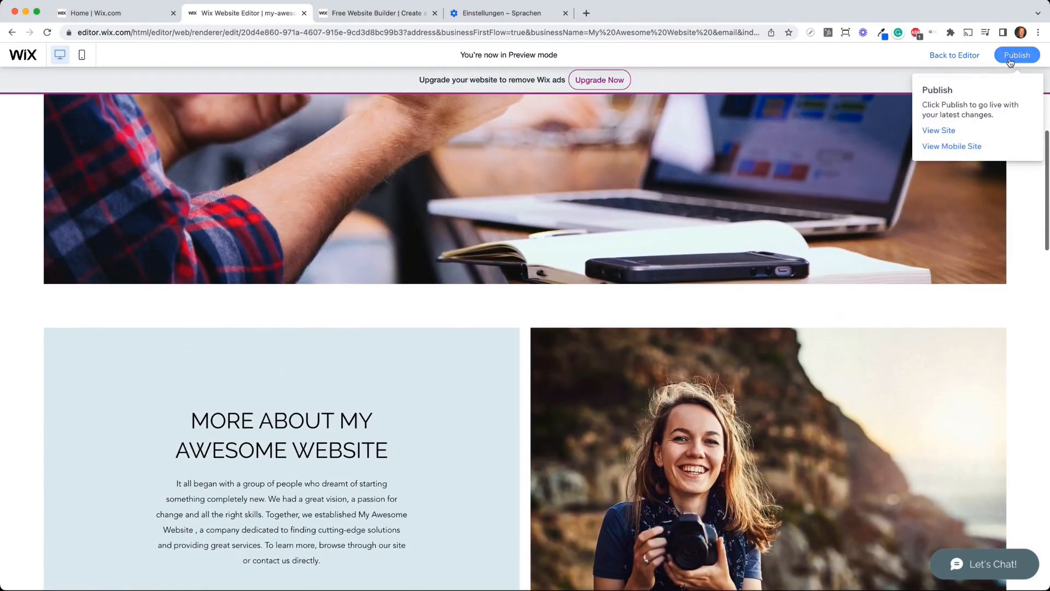
click(1010, 60)
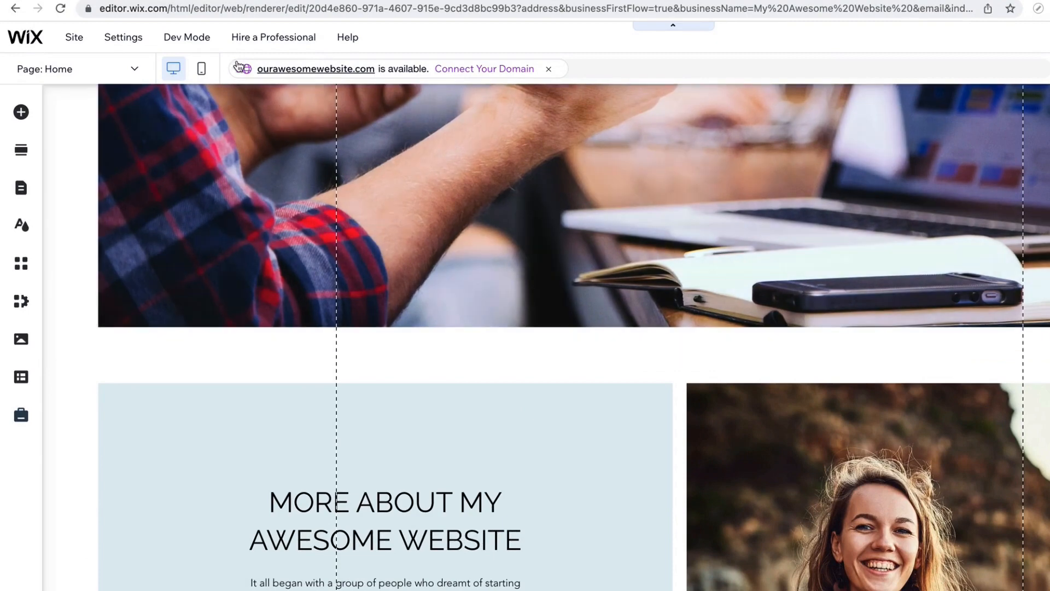
Search for the custom domain MyAgency23 from the site's dashboard and request MyAgency23.com for the site
click(77, 38)
click(77, 427)
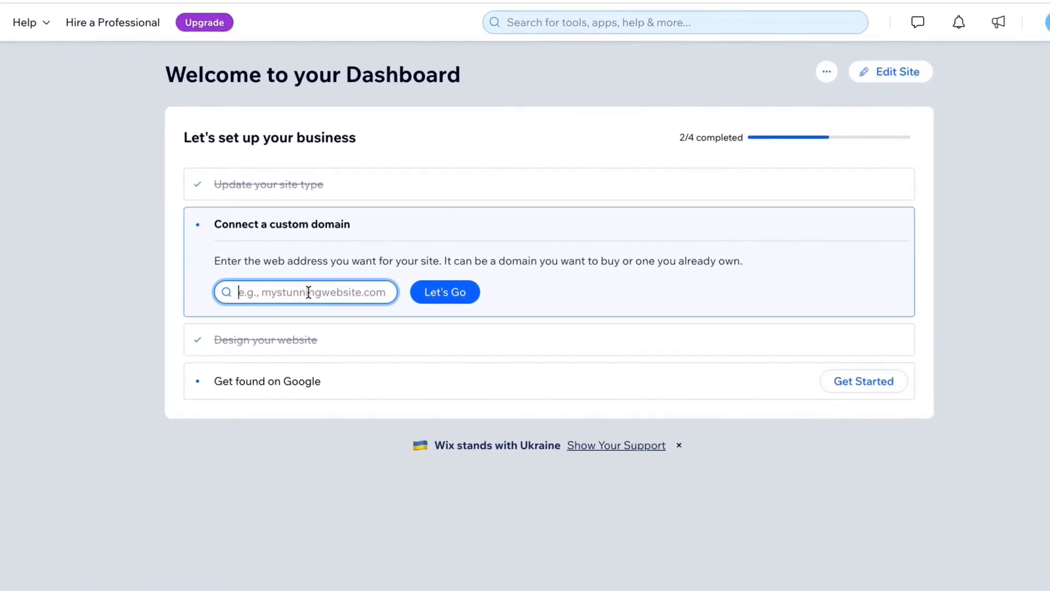
text(MyAgency23)
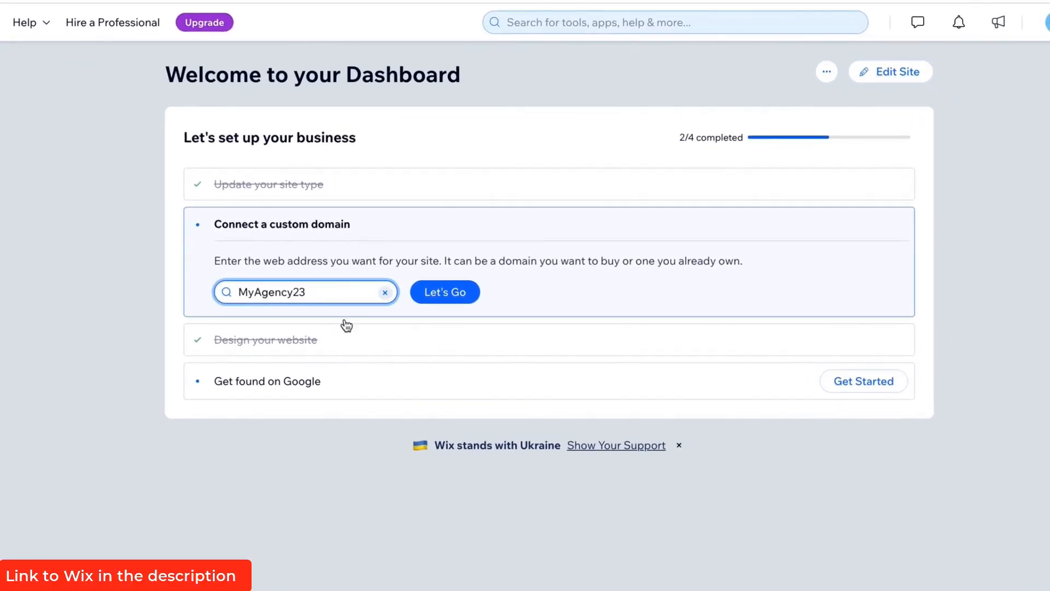
click(445, 297)
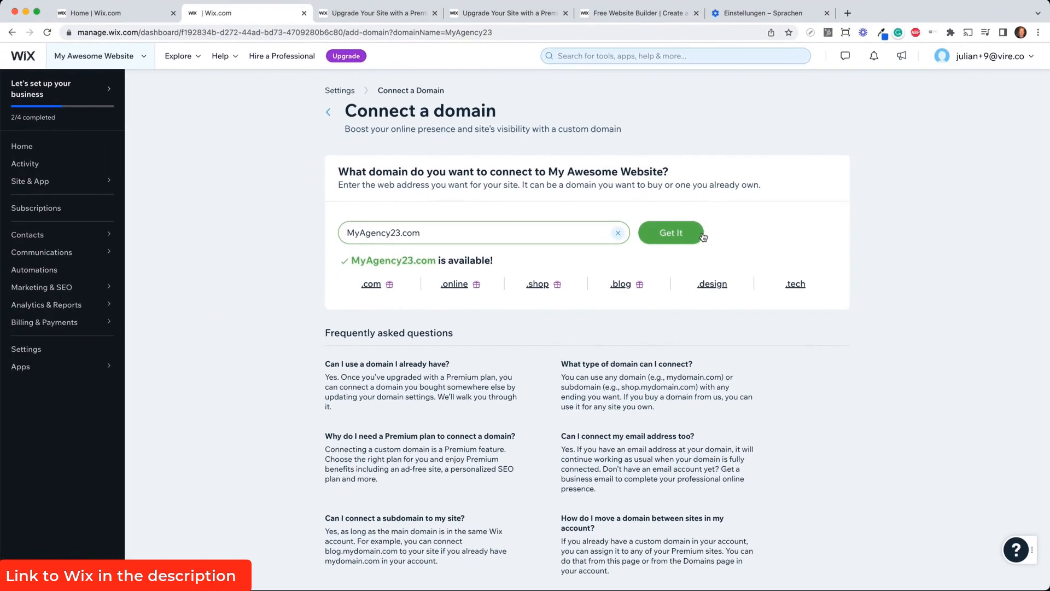
click(694, 235)
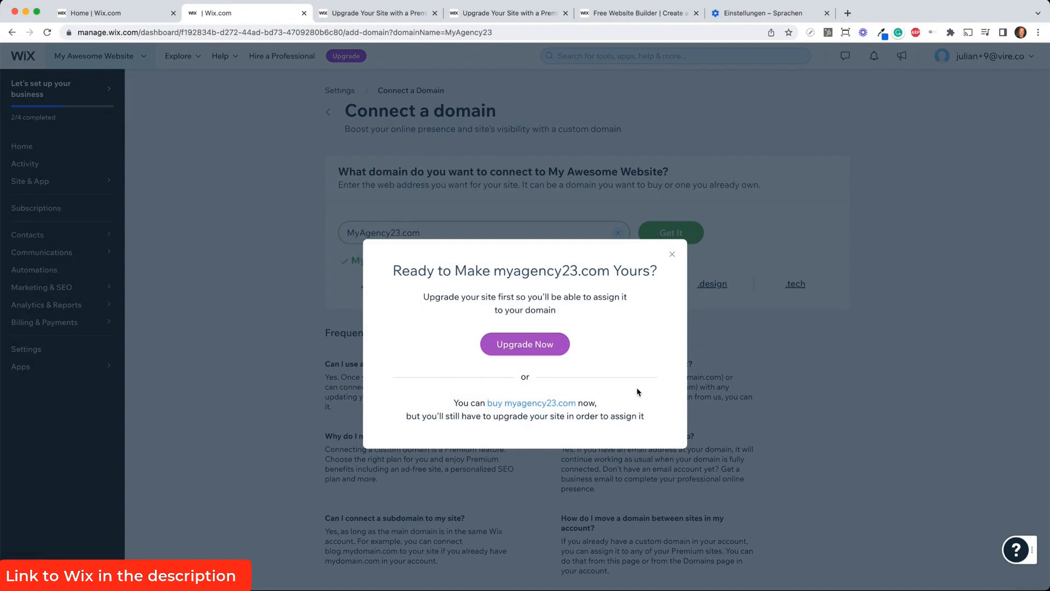
Start the site upgrade for the domain, check the one-year free domain benefit, and select the Combo website plan
click(526, 353)
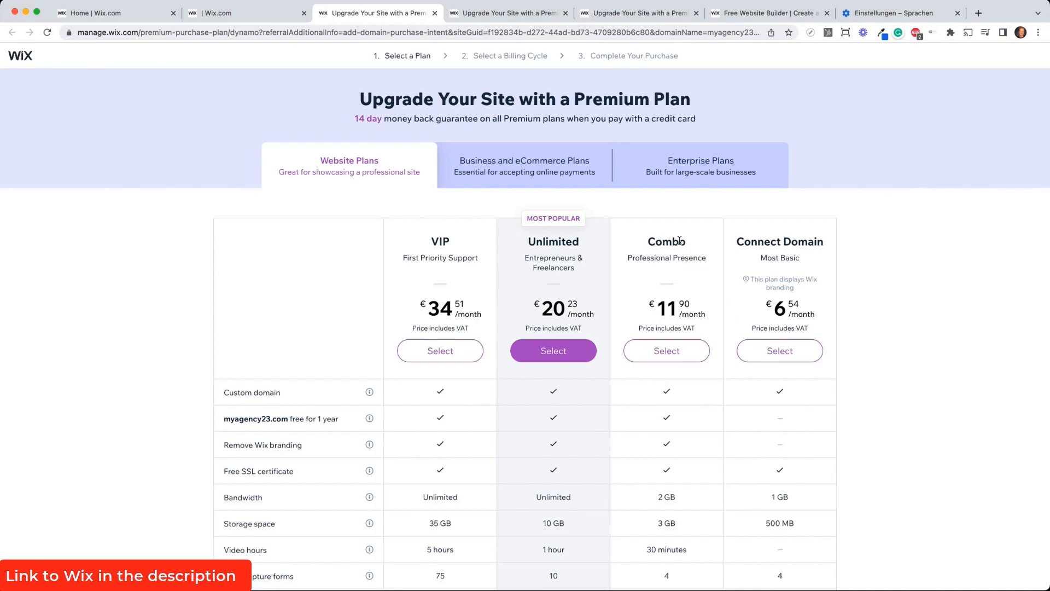
drag(351, 418, 217, 419)
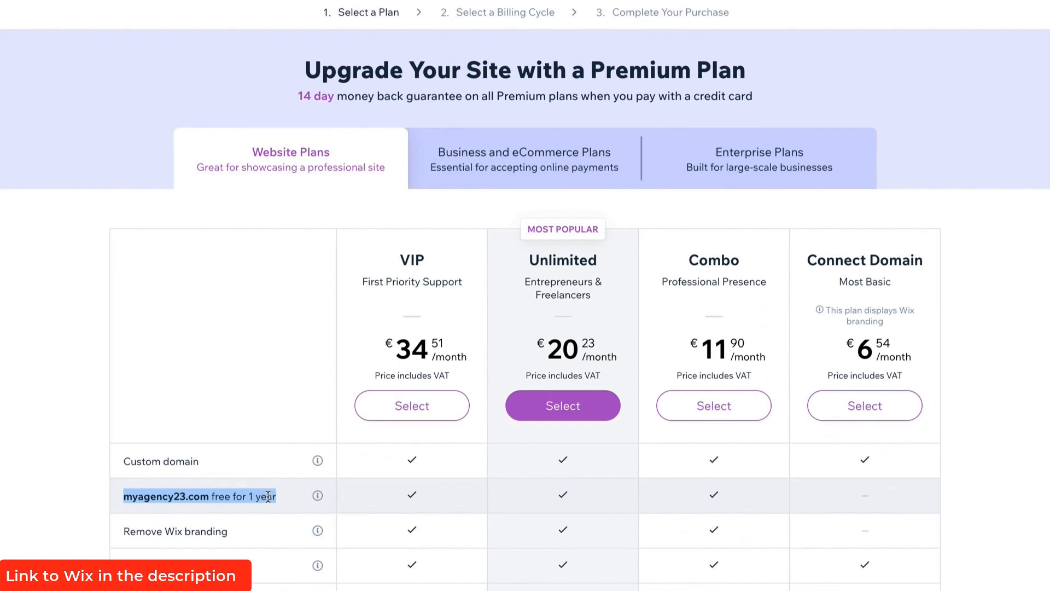
click(732, 411)
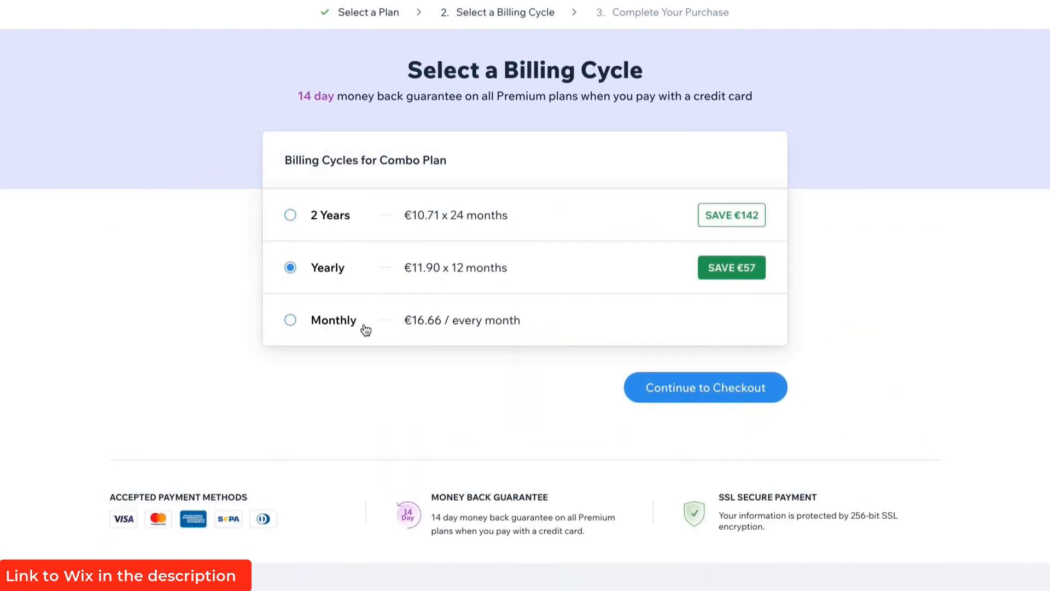
Choose the Yearly billing cycle for the Combo plan and continue to checkout
click(361, 333)
click(335, 268)
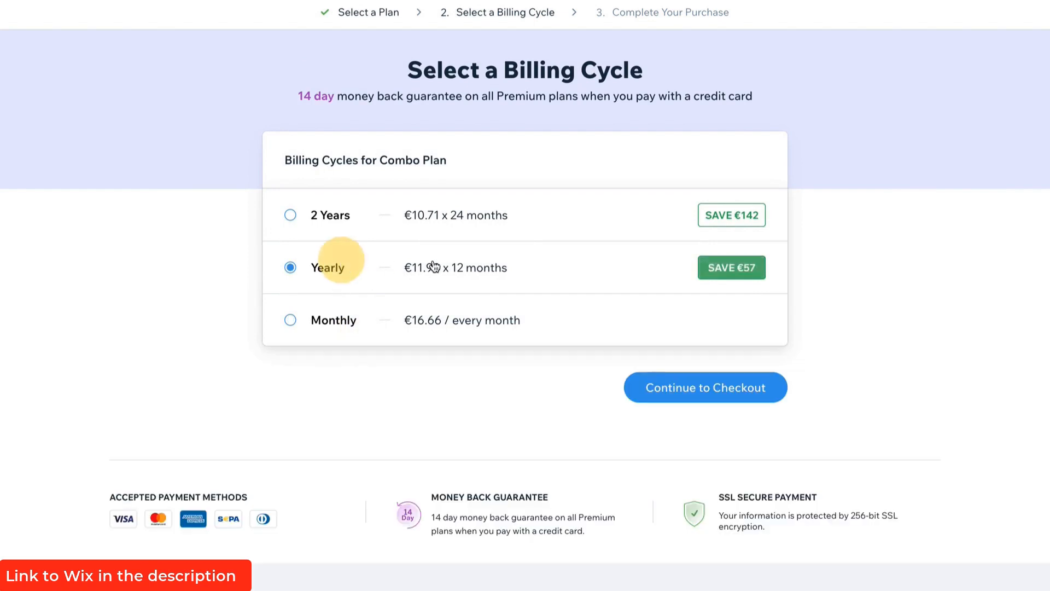
click(695, 387)
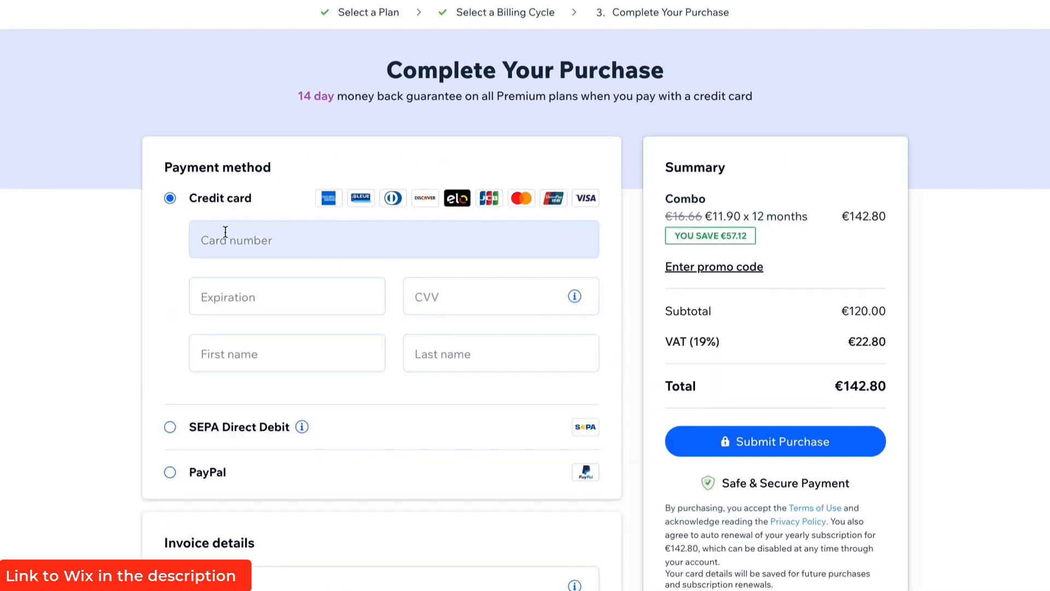